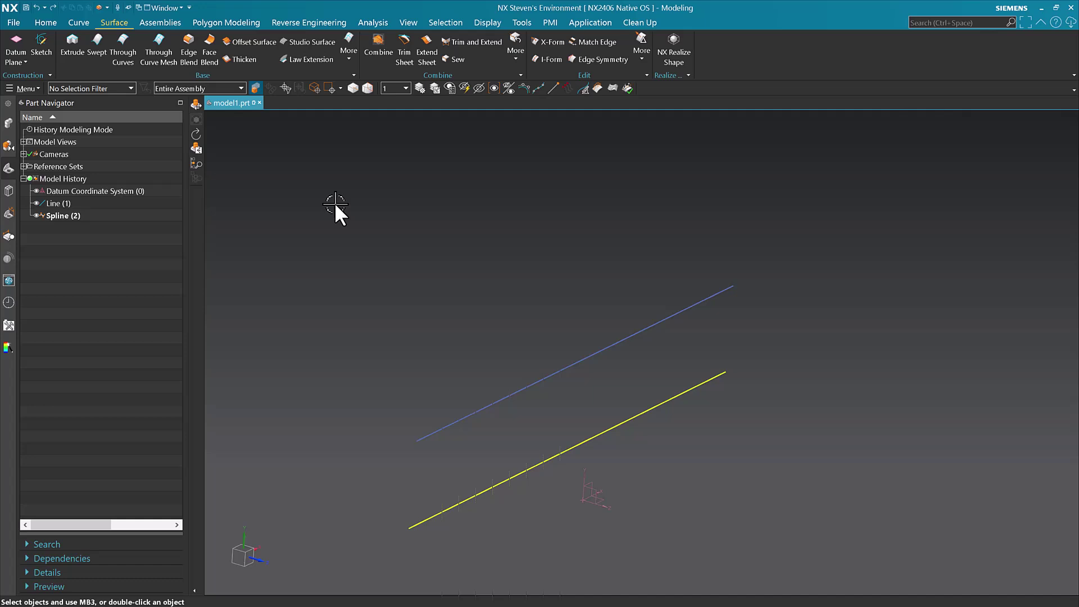
Revolve the blue line 360° about an axis taken from the spline, creating Revolve (3).
click(483, 489)
key(Escape)
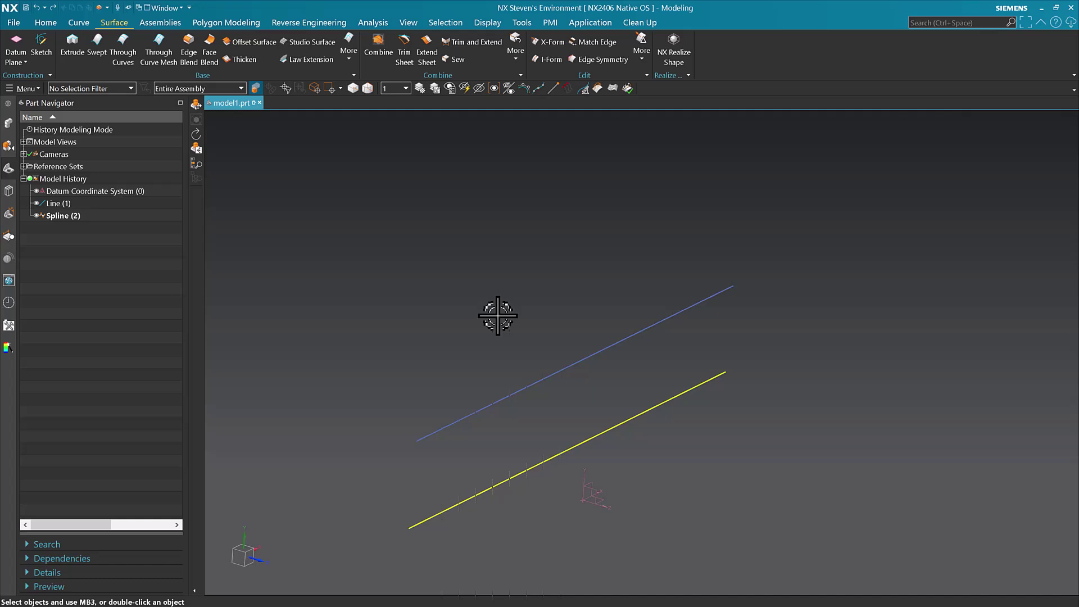
click(49, 21)
middle_drag(499, 234, 494, 256)
click(100, 46)
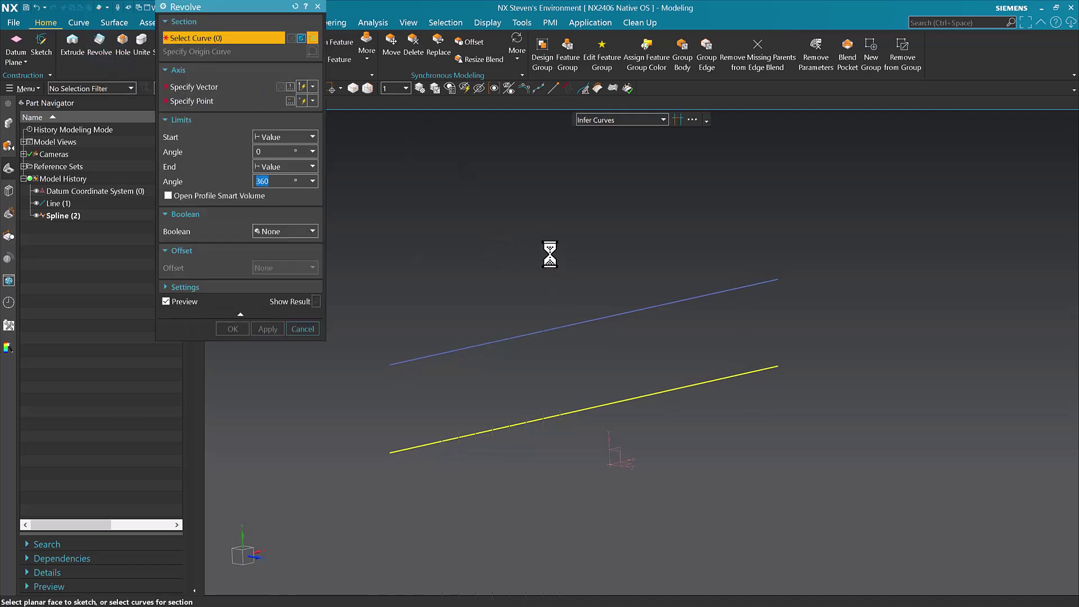
drag(250, 9, 249, 124)
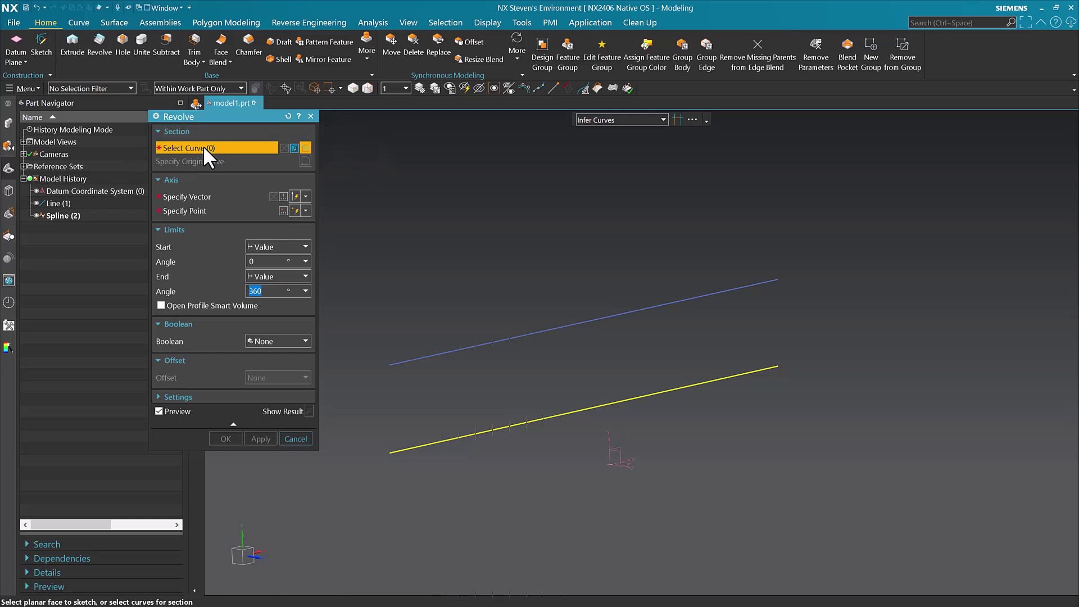
click(422, 355)
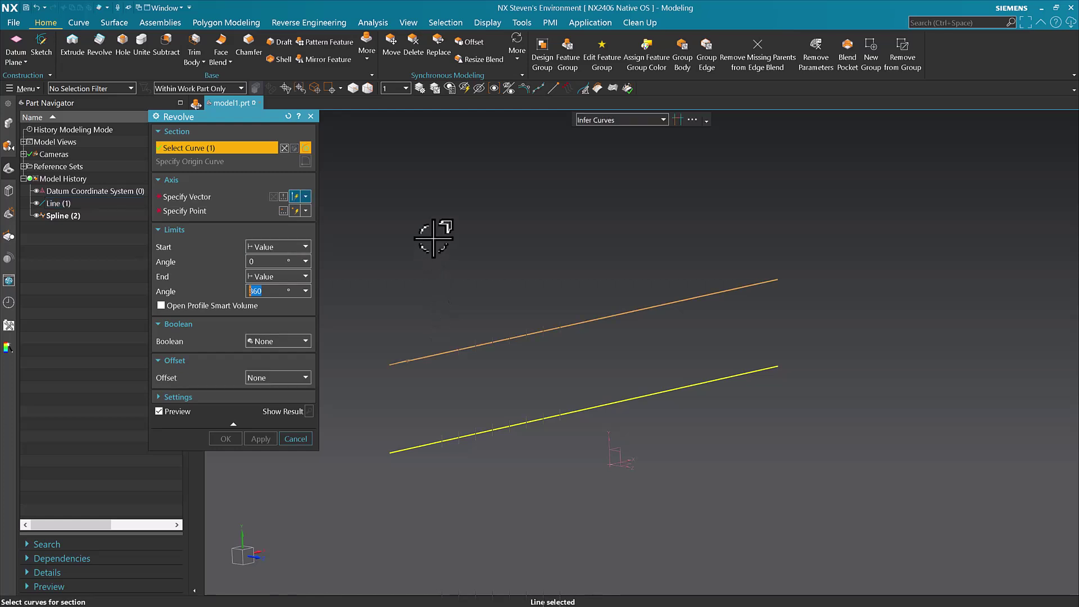
click(195, 196)
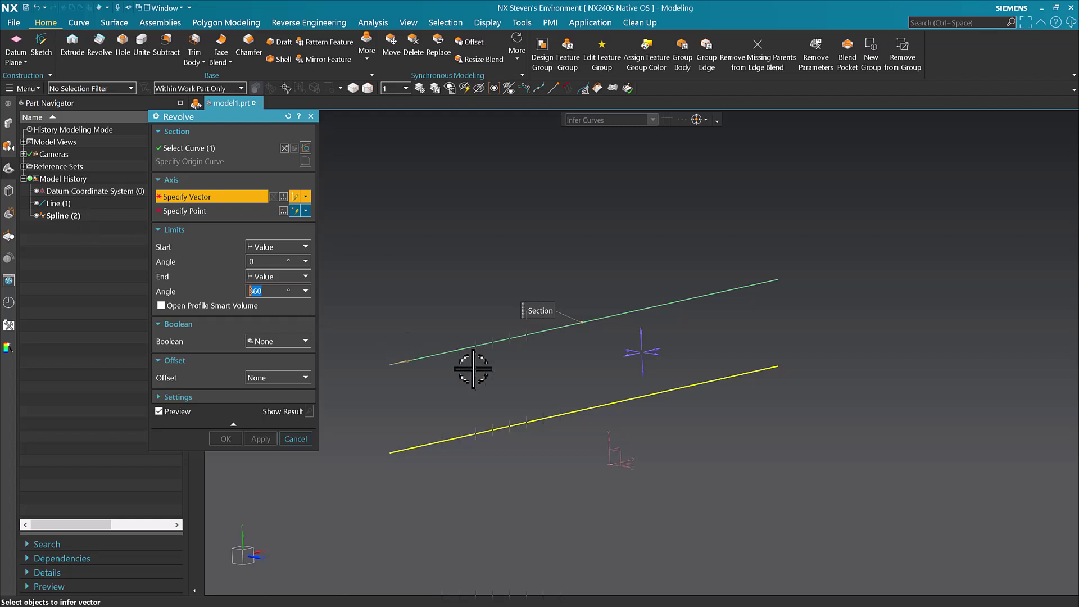
click(584, 409)
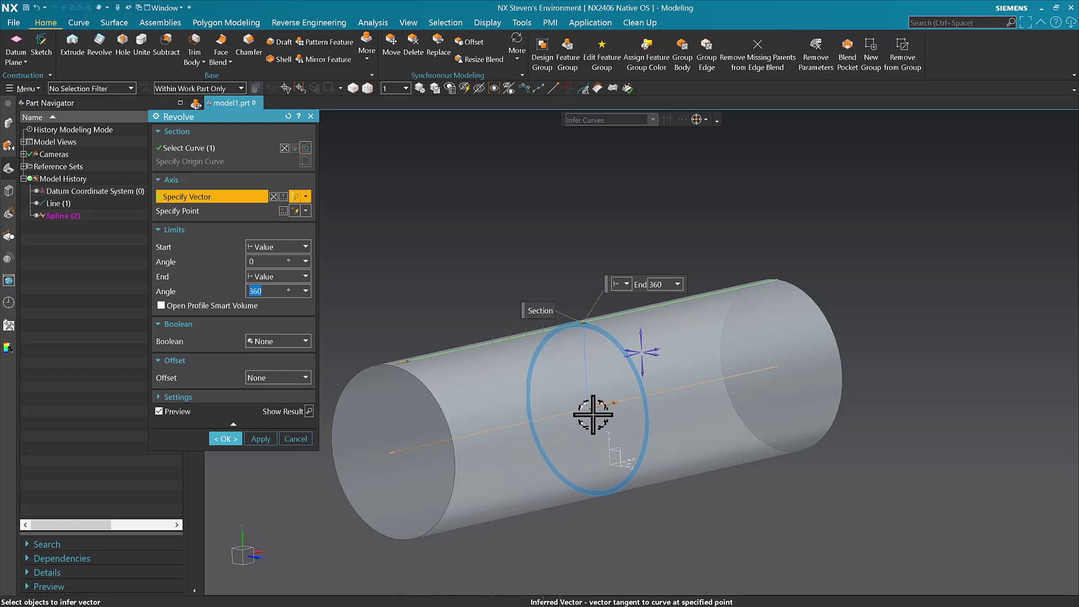
drag(579, 405, 541, 426)
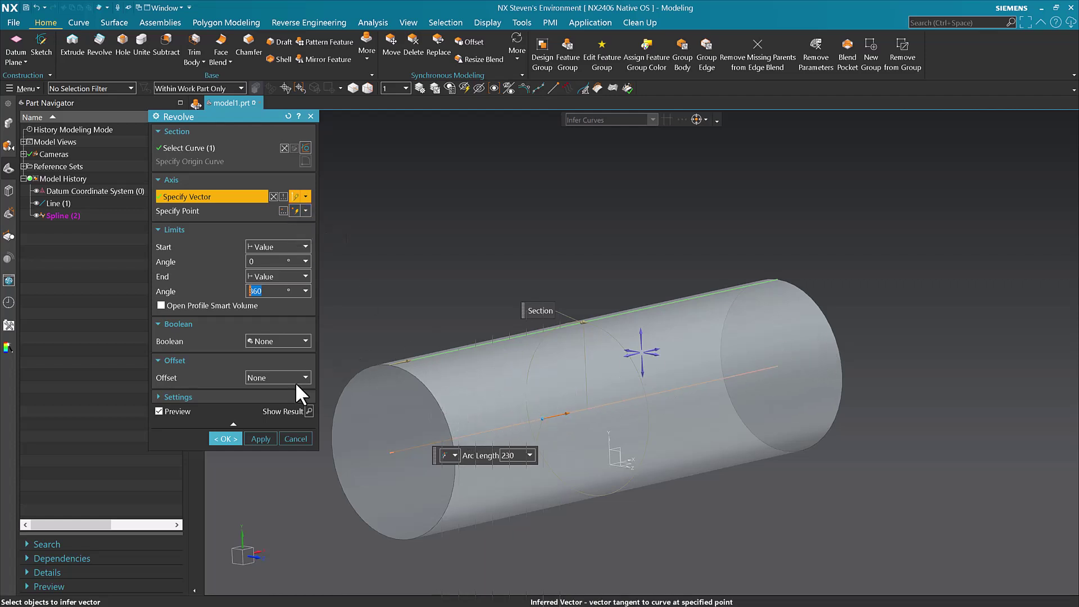
click(224, 439)
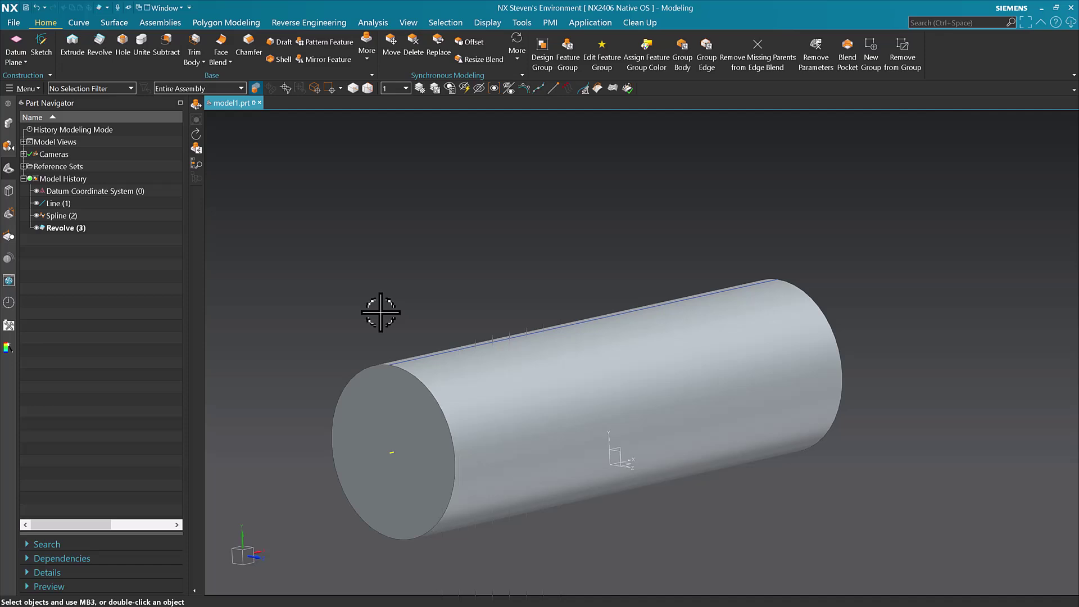
Edit Spline (2) to be a single-segment, degree 2 curve with Vector pole movement.
click(65, 215)
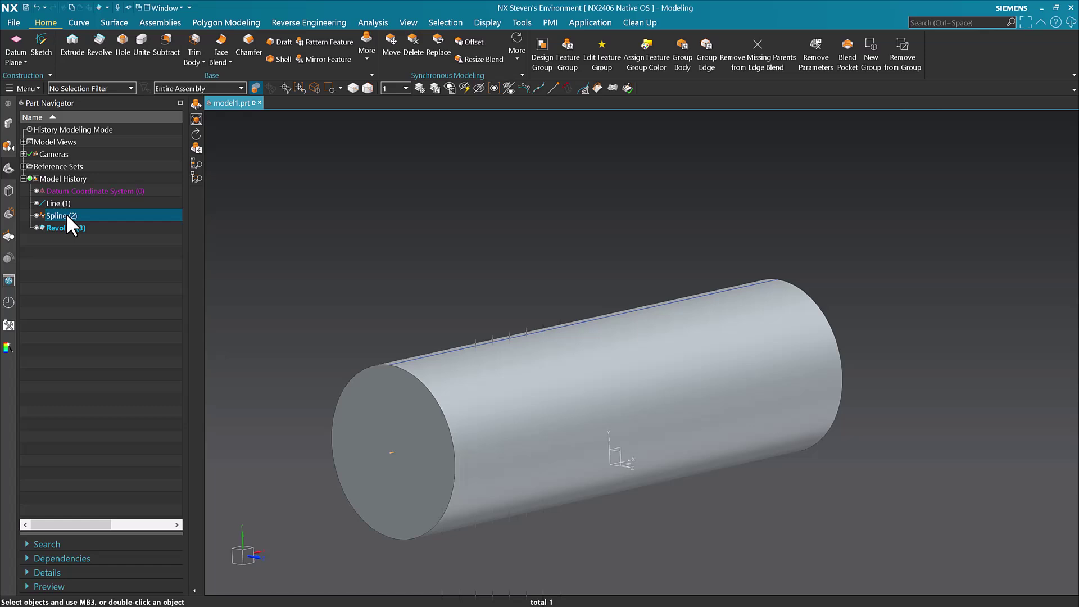
right_click(66, 214)
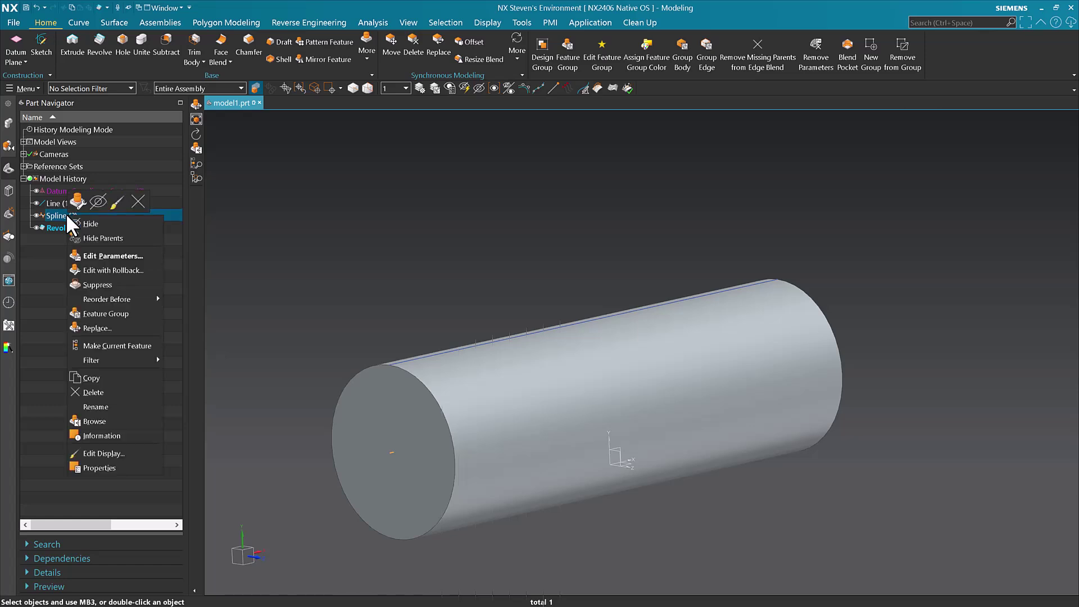
click(60, 218)
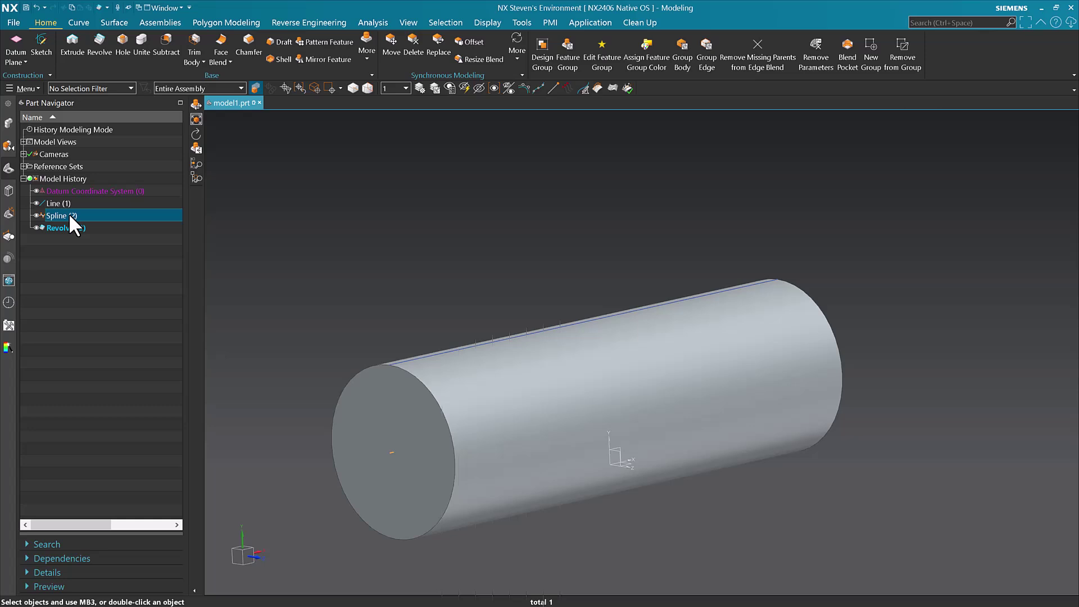
double_click(69, 214)
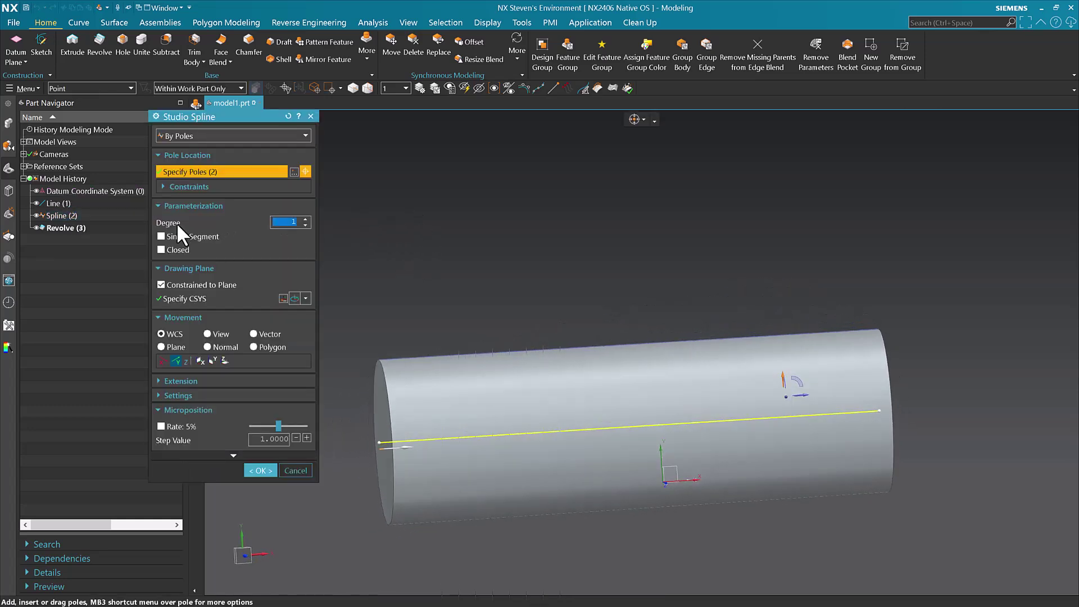
click(180, 238)
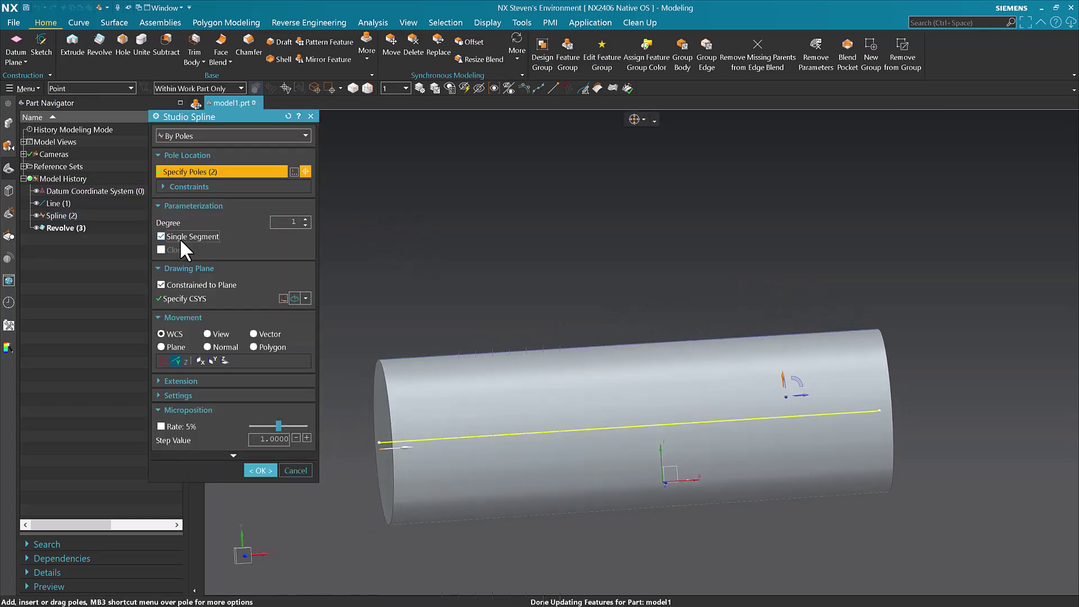
click(306, 220)
click(266, 334)
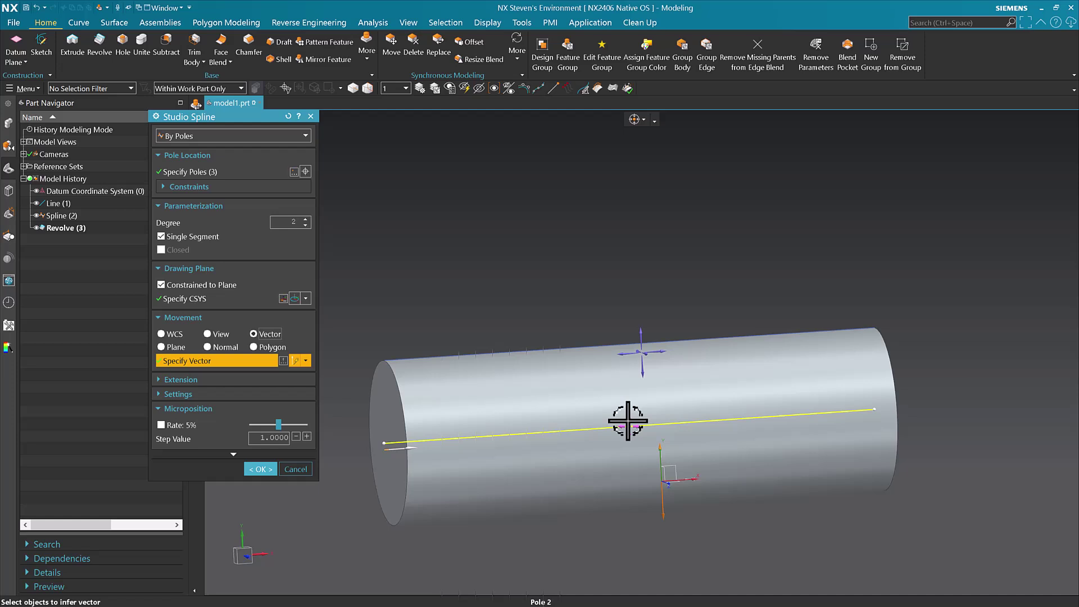
Drag the spline's middle pole downward into a deep sag and accept the edit.
drag(628, 438, 645, 494)
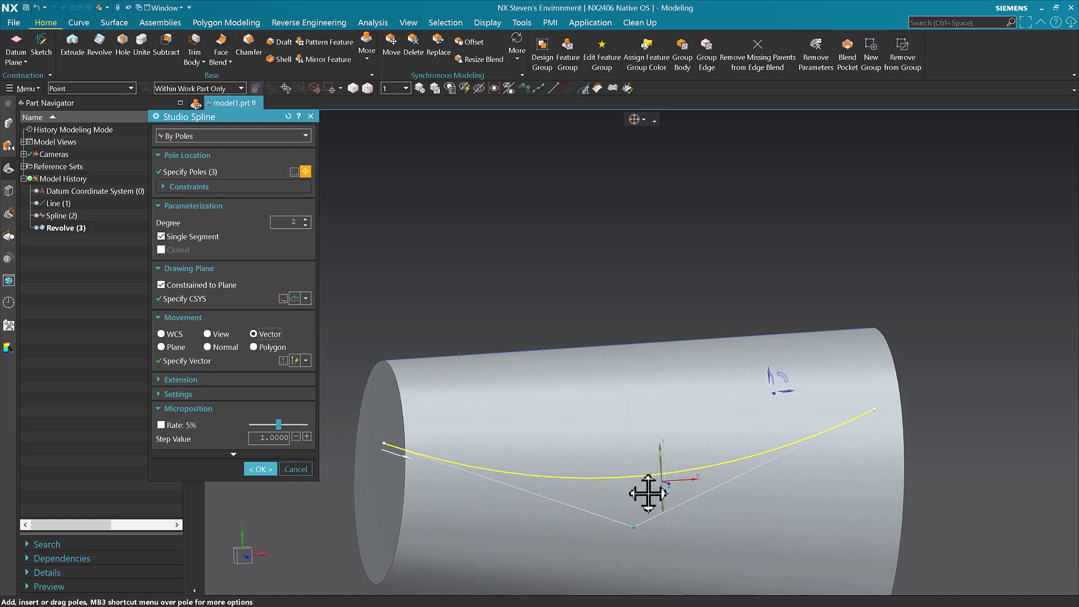
middle_drag(668, 356, 646, 356)
drag(651, 364, 650, 430)
middle_drag(651, 430, 718, 368)
drag(719, 368, 724, 417)
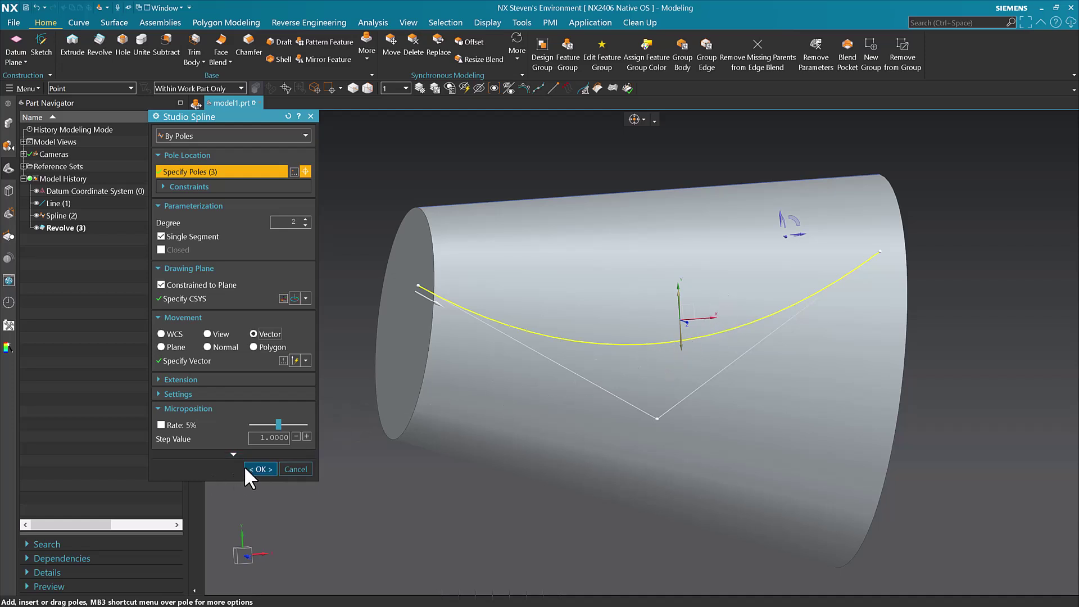
click(259, 469)
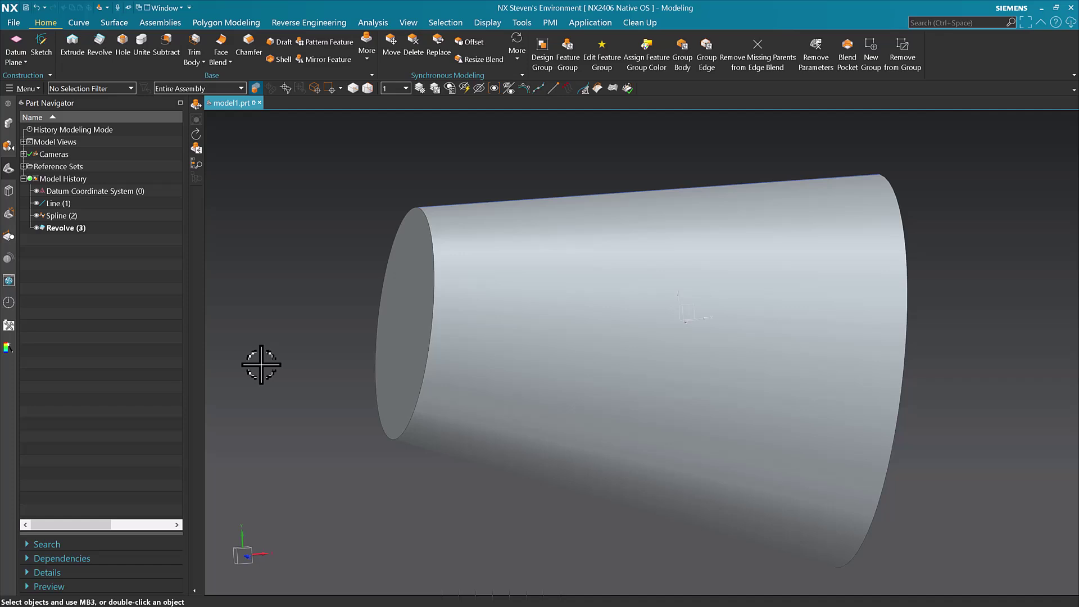
Cycle the Revolve (3) axis through alternate spline orientations until it uses the normal, forming a cone.
double_click(70, 227)
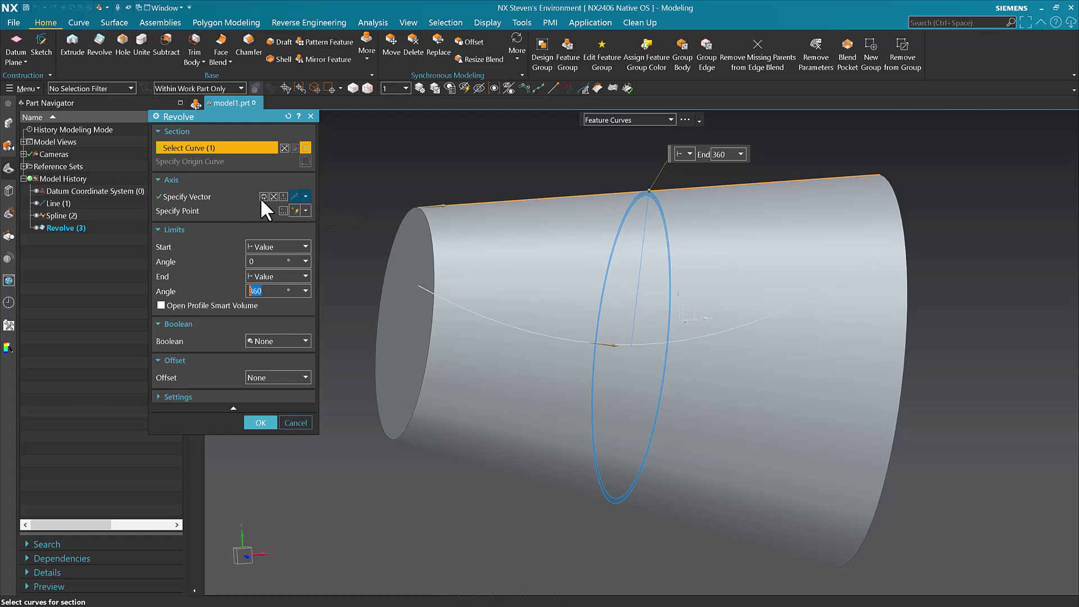
click(274, 197)
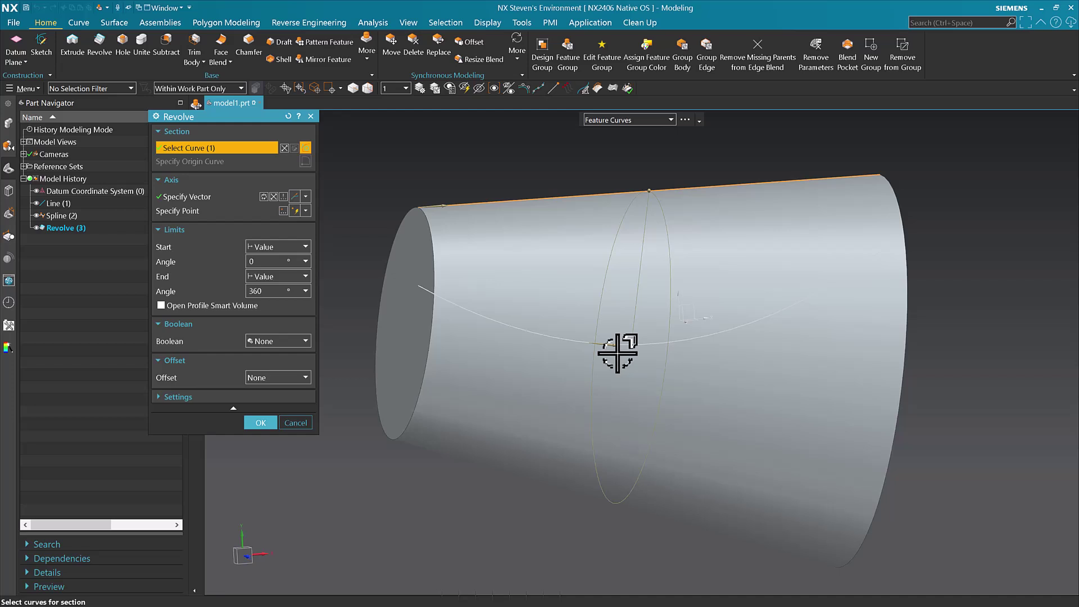
click(265, 196)
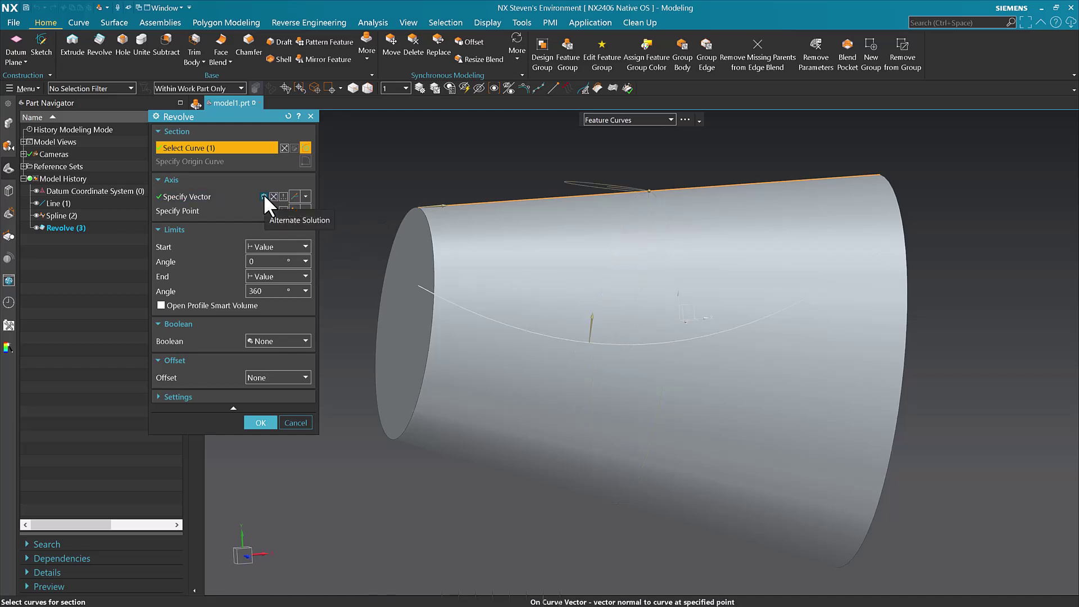
click(264, 195)
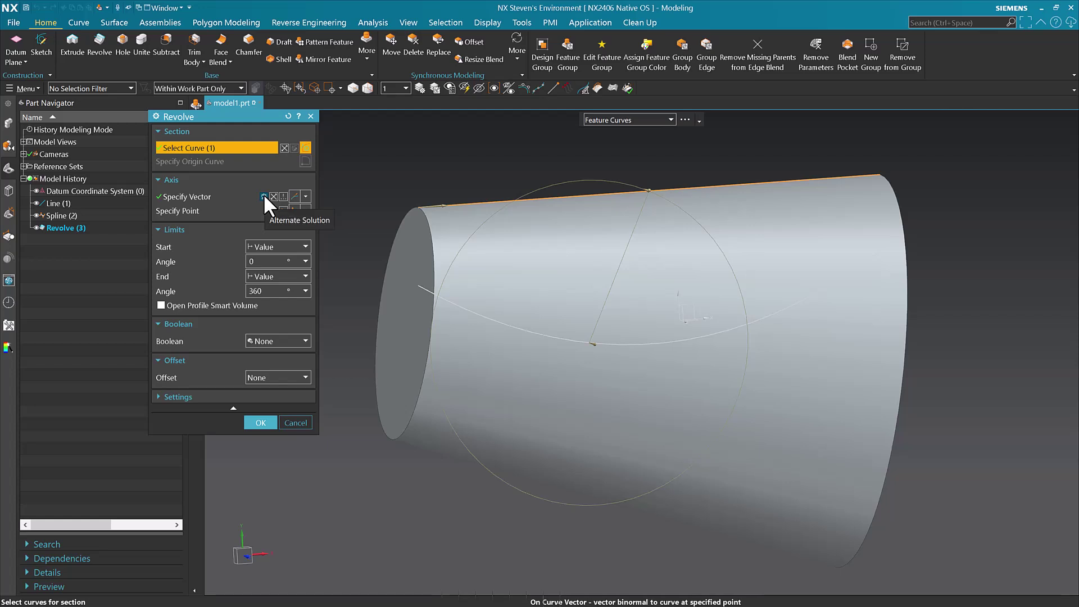
key(Home)
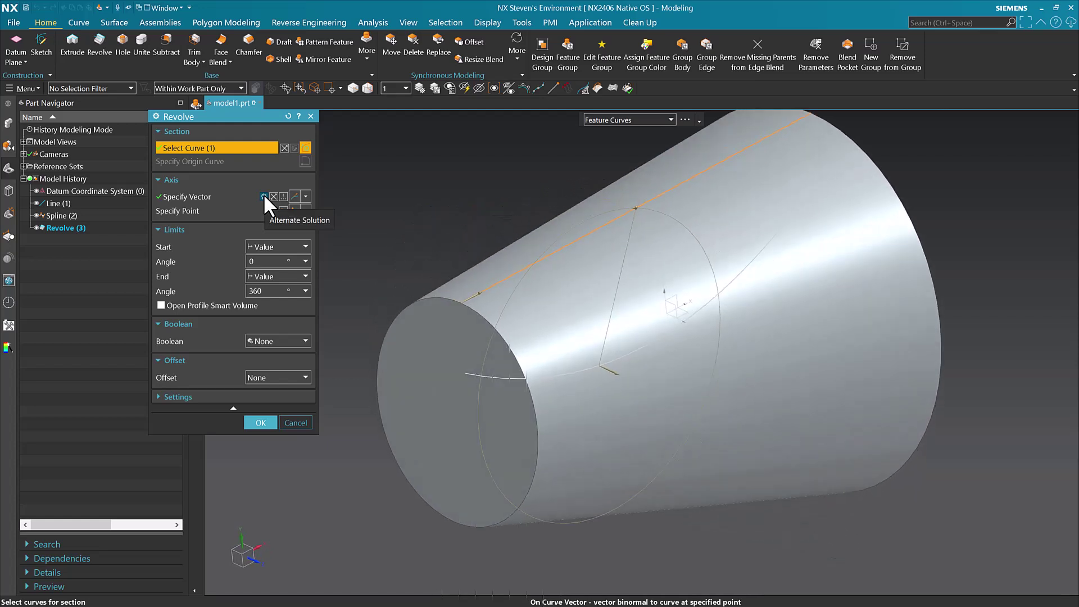
click(264, 195)
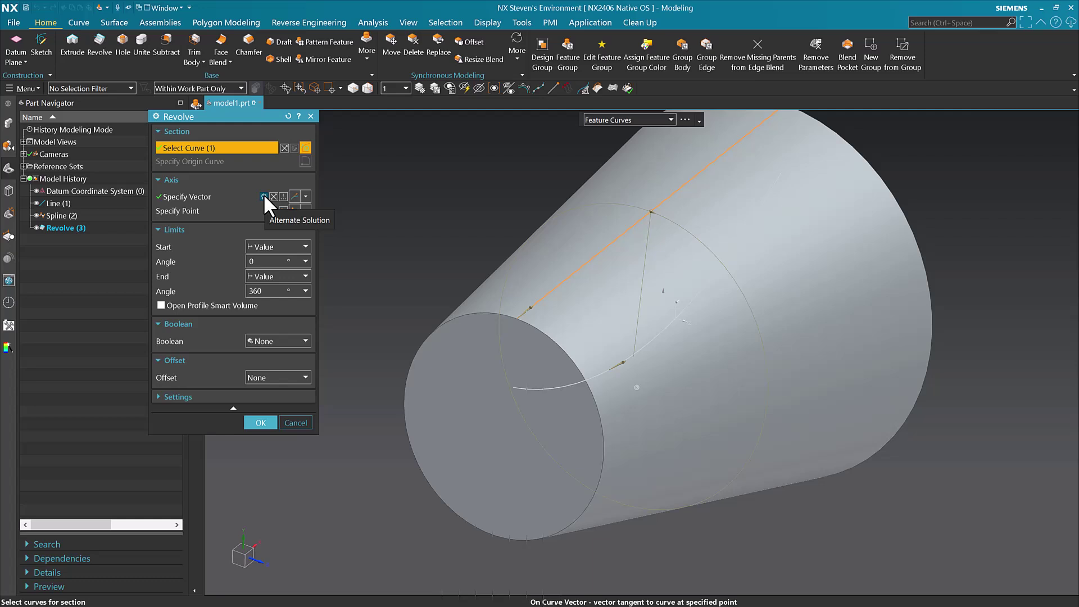
key(Home)
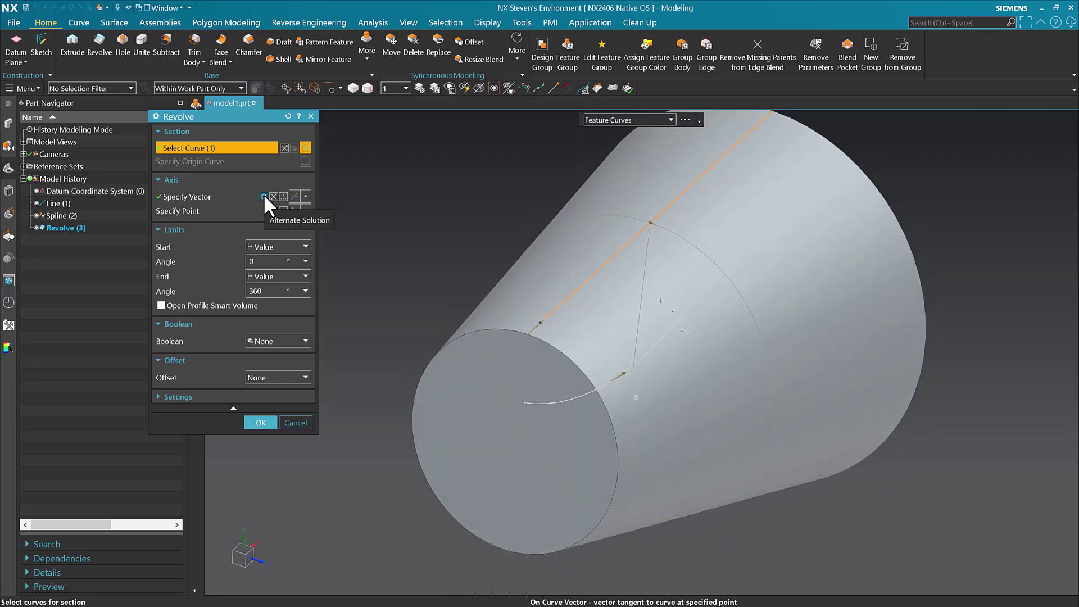
click(264, 195)
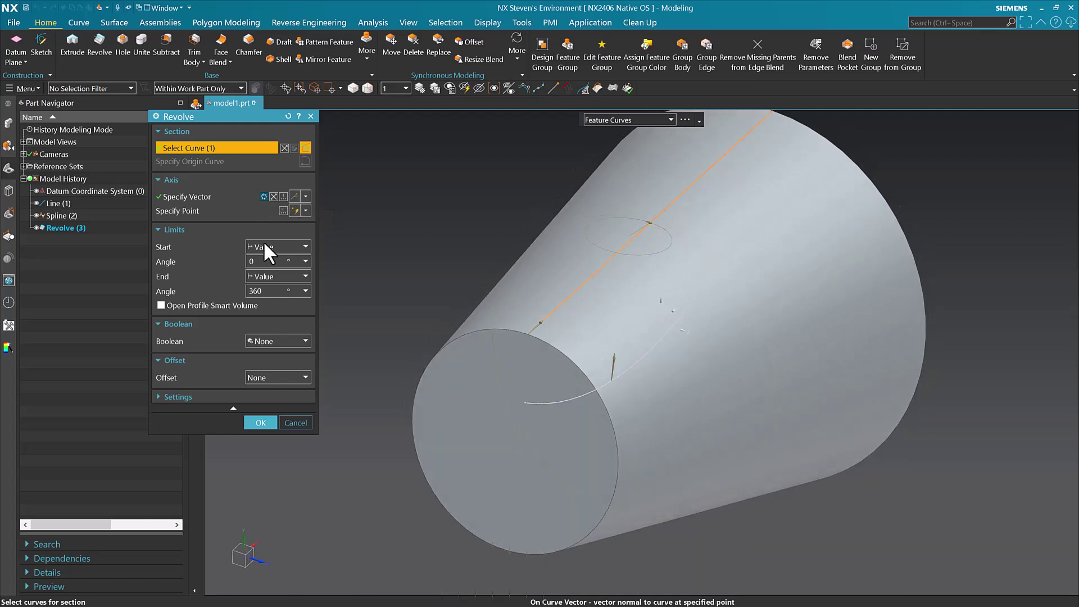
click(264, 420)
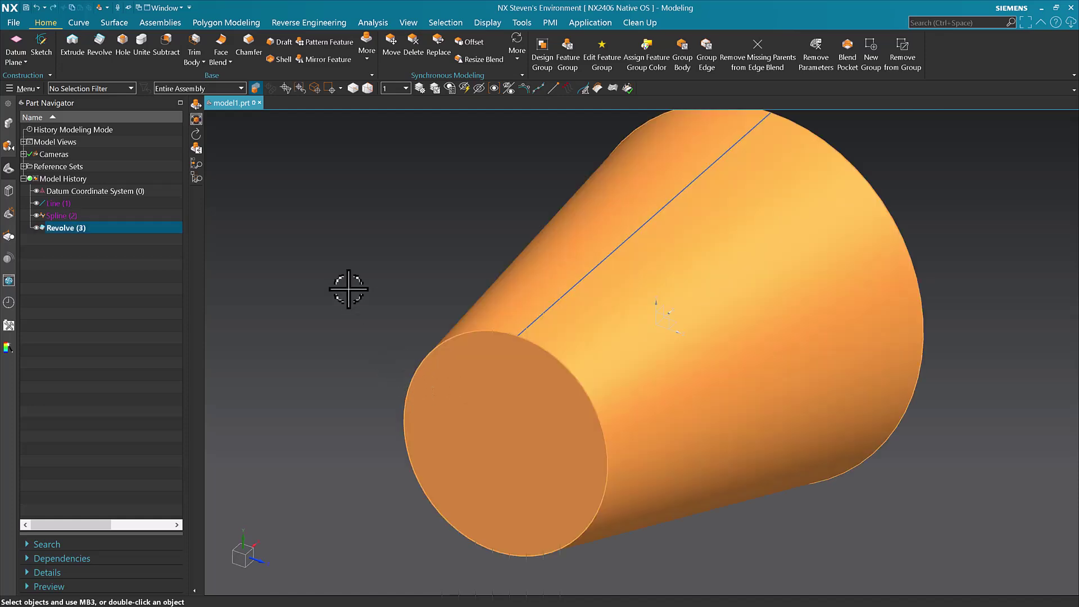
Leave the revolve edit and undo twice to delete Revolve (3), keeping only the line and spline.
click(354, 287)
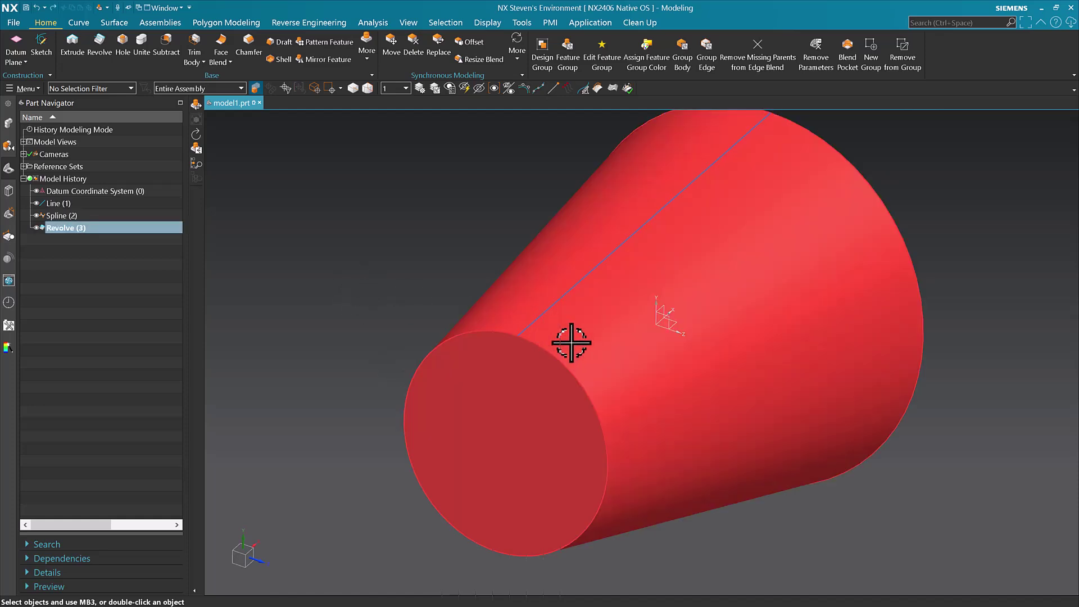
double_click(569, 338)
middle_drag(439, 289, 260, 184)
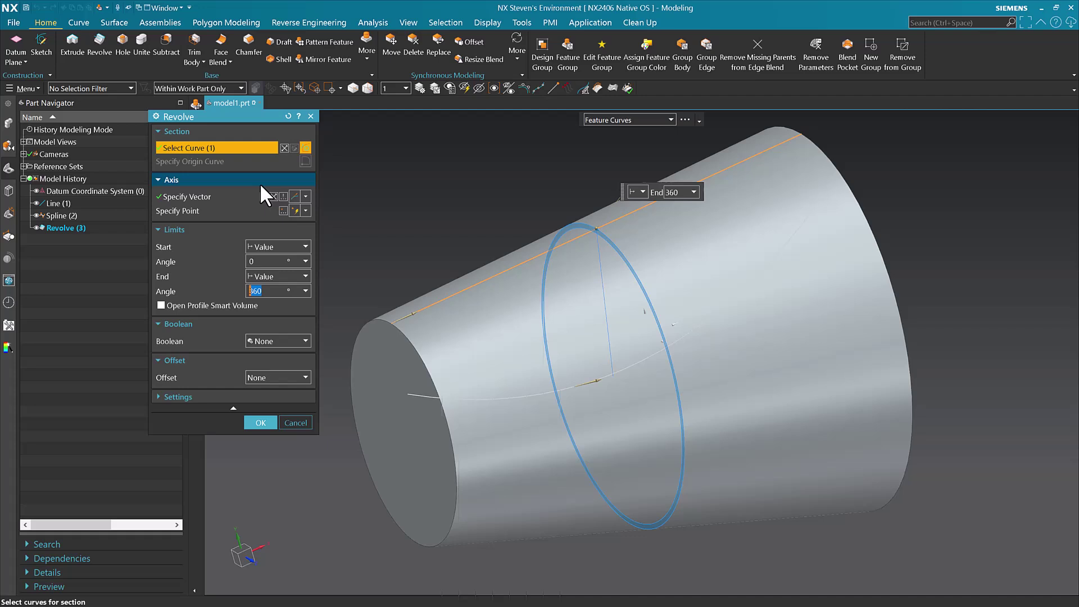
key(Return)
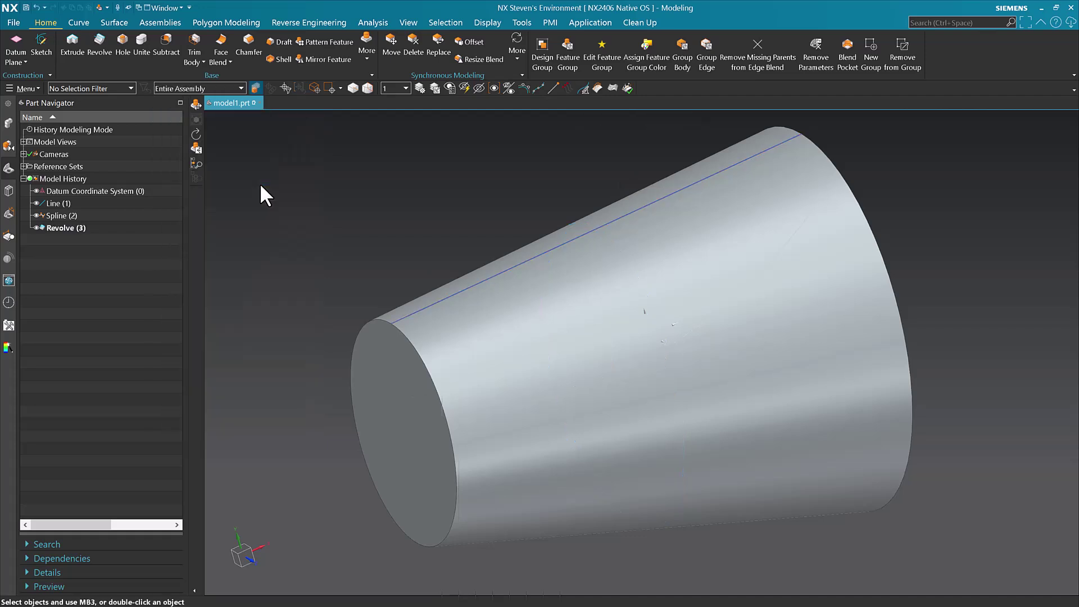
key(ctrl+z)
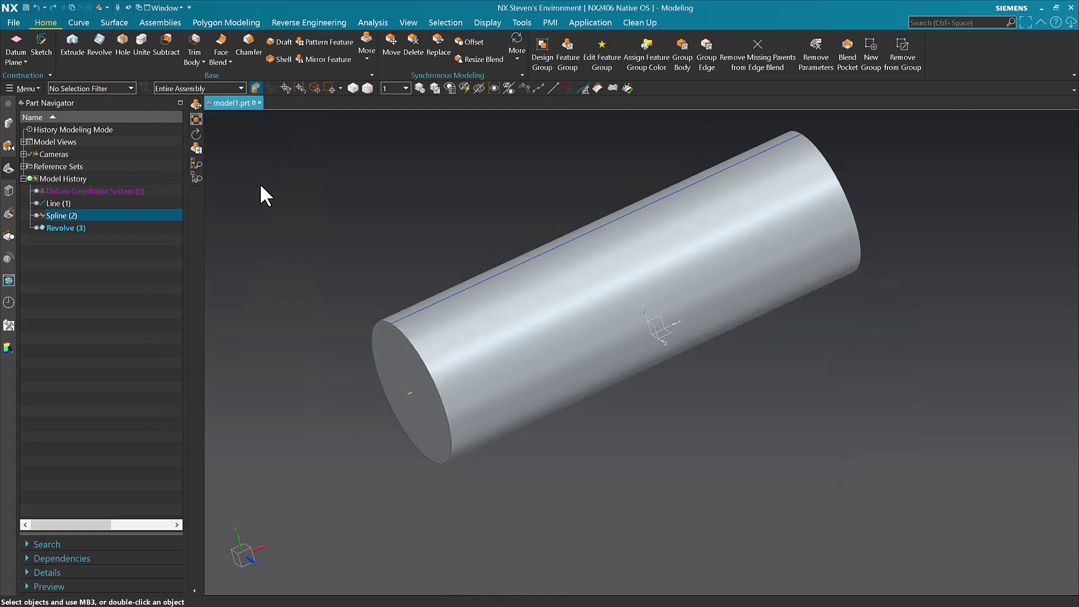
key(ctrl+z)
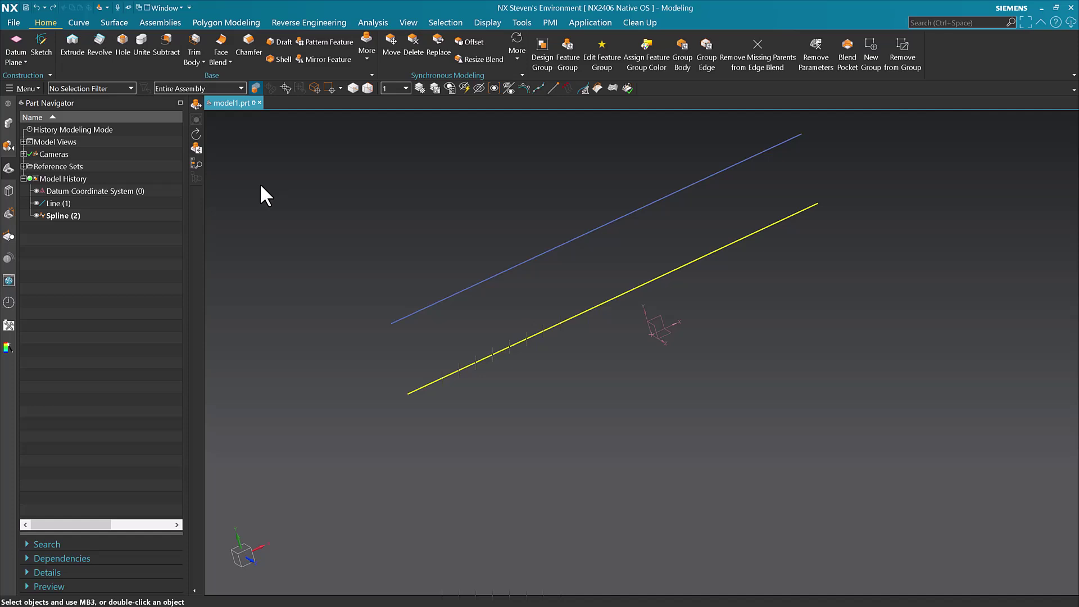
middle_drag(506, 270, 516, 262)
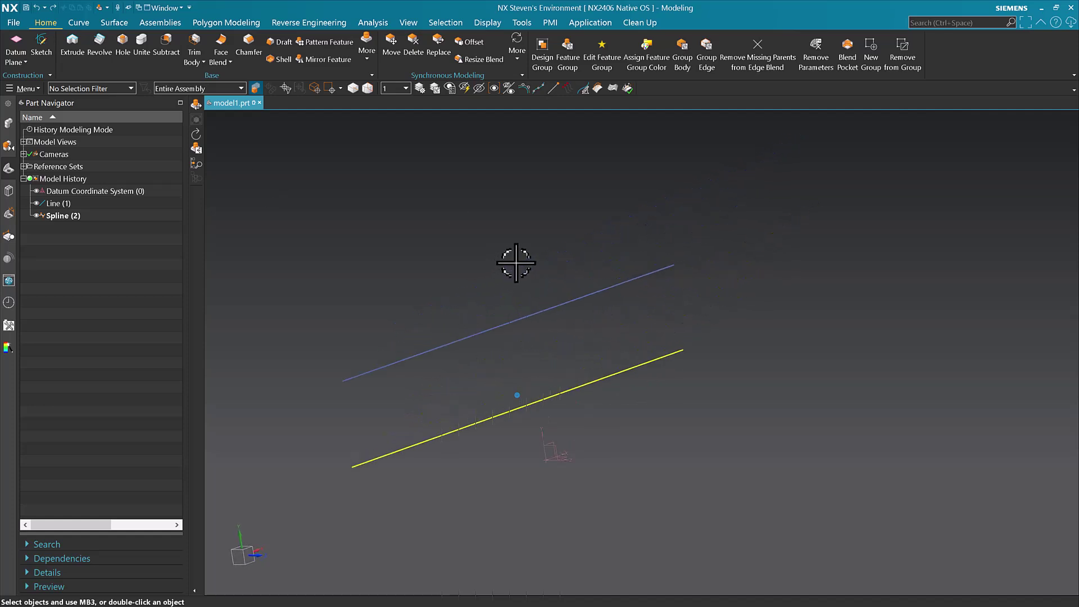
Extrude Line (1) 500 mm into a flat sheet, Extrude (3).
click(75, 42)
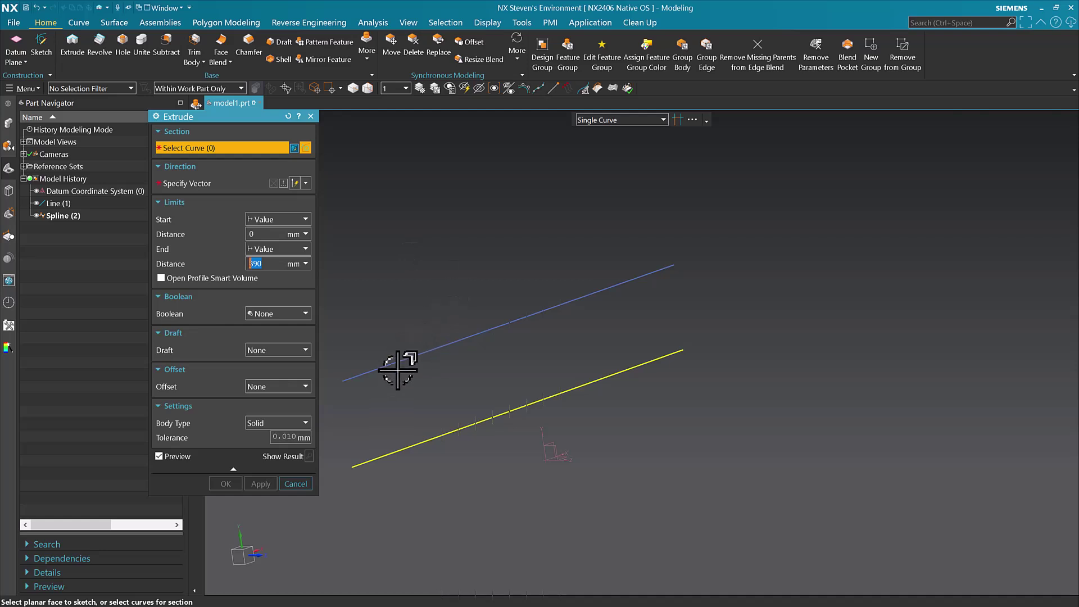
click(69, 202)
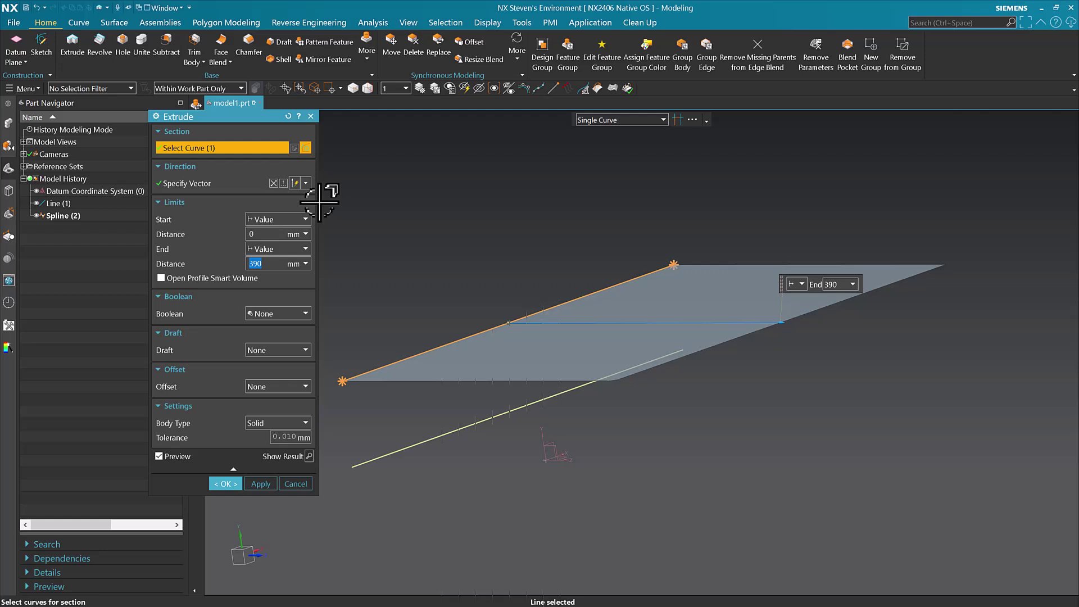
click(200, 181)
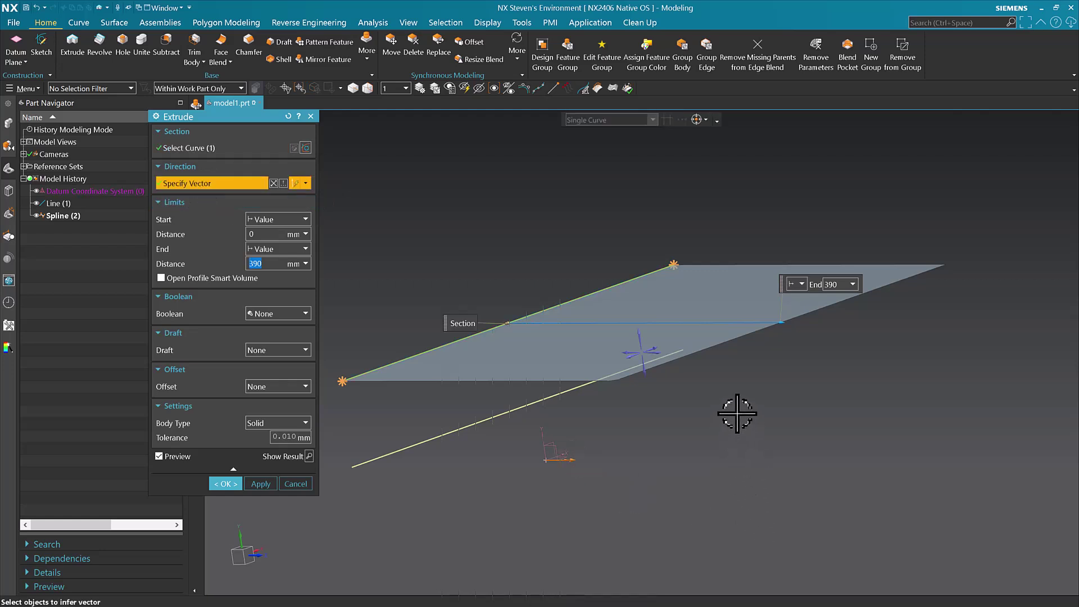
text(500)
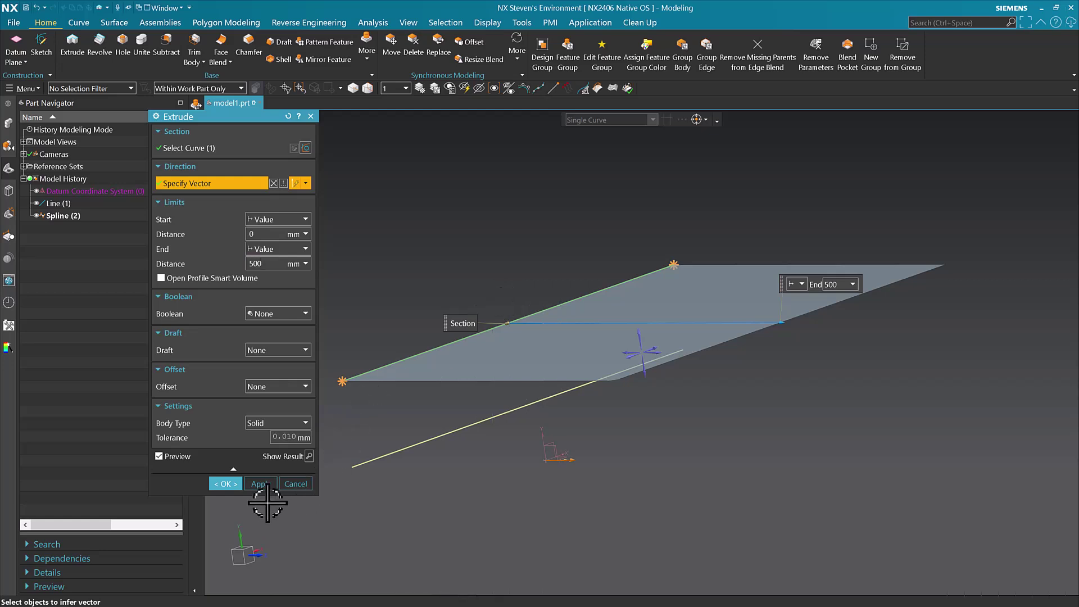
click(276, 487)
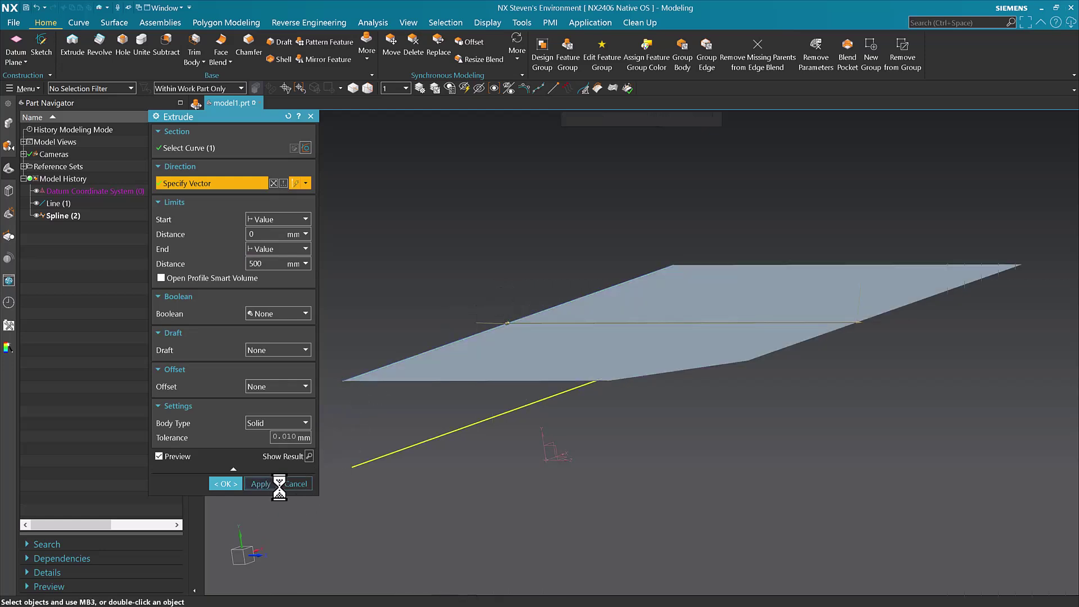
Extrude the spline parallel to the first sheet as Extrude (4).
right_click(518, 164)
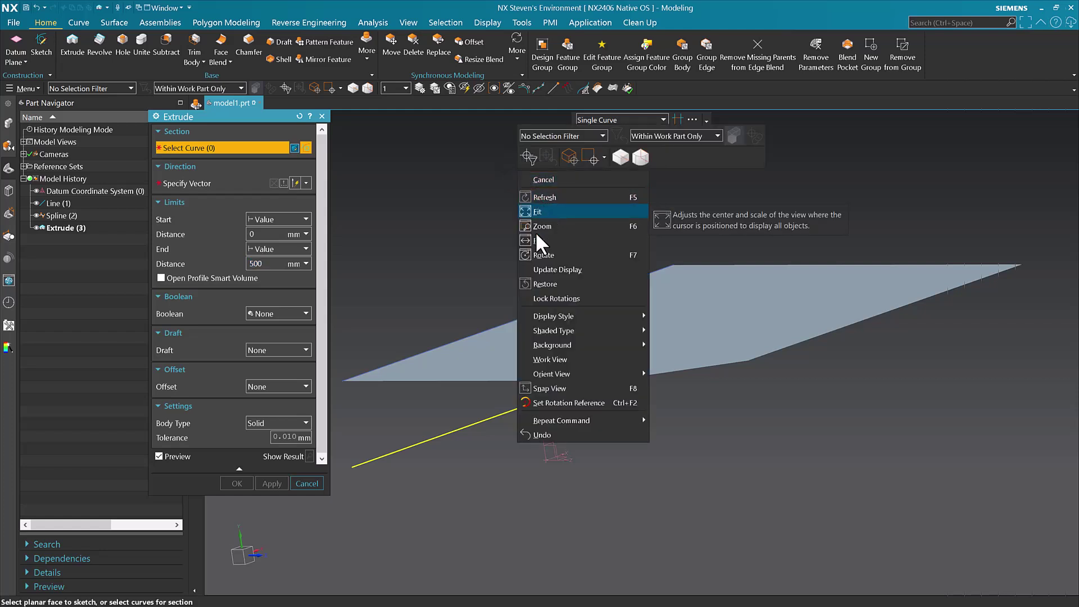
click(550, 213)
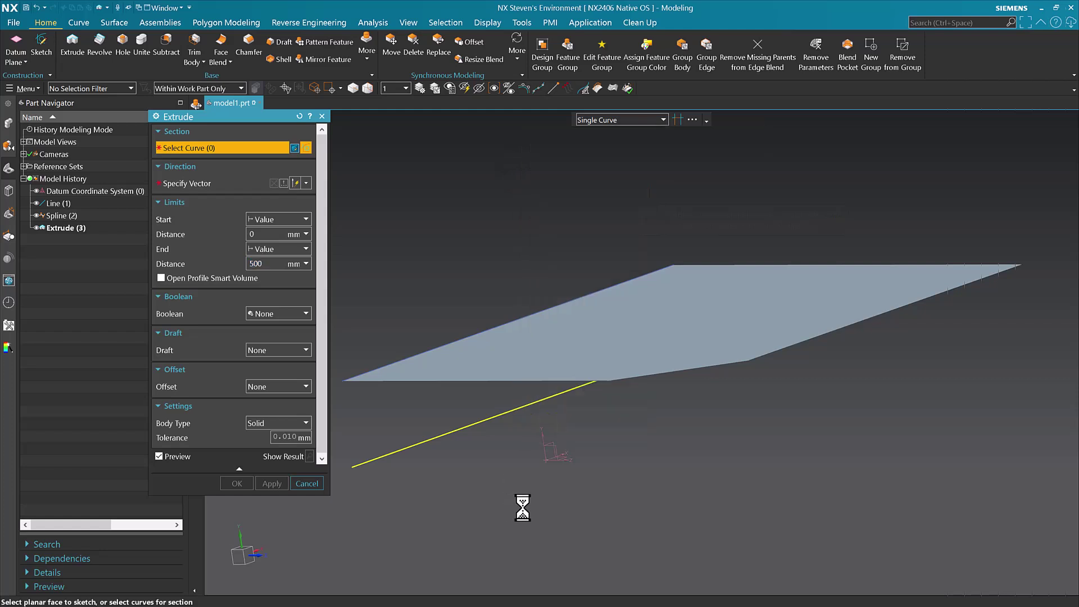
click(481, 388)
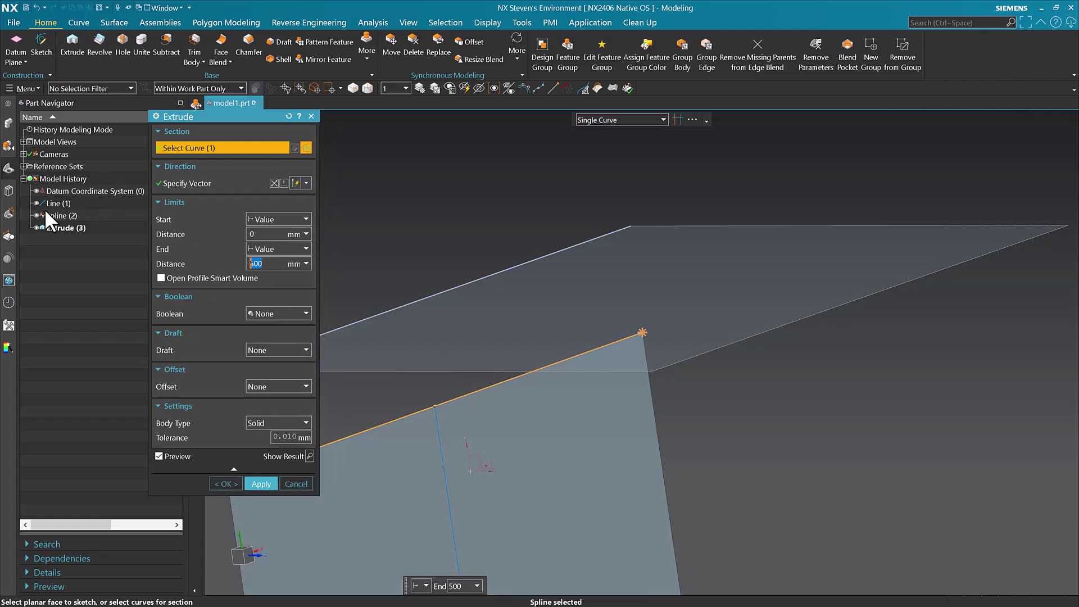
click(208, 183)
middle_drag(614, 473, 578, 482)
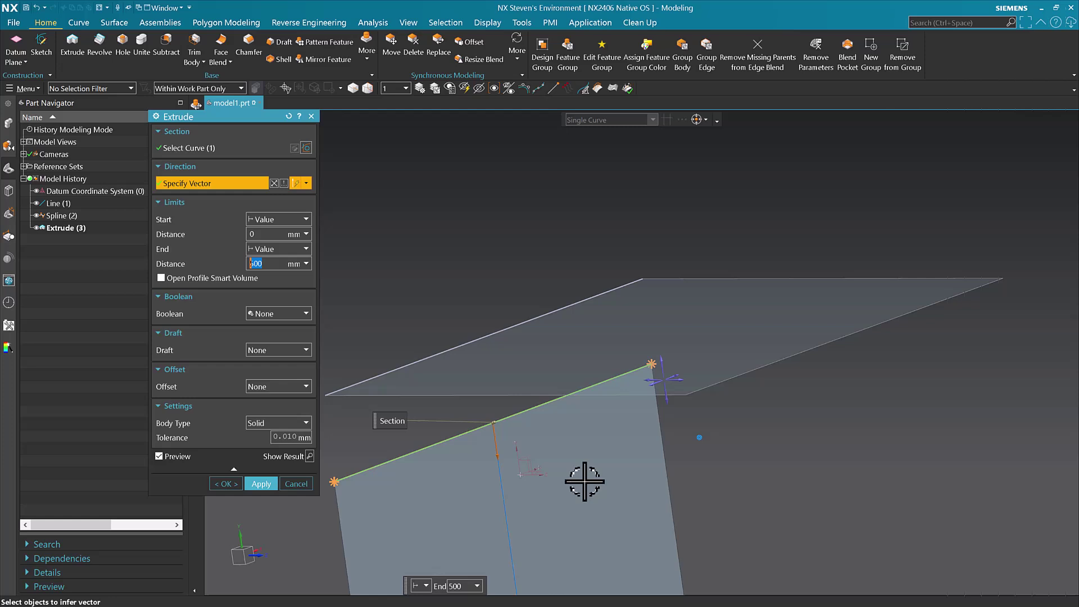
click(696, 378)
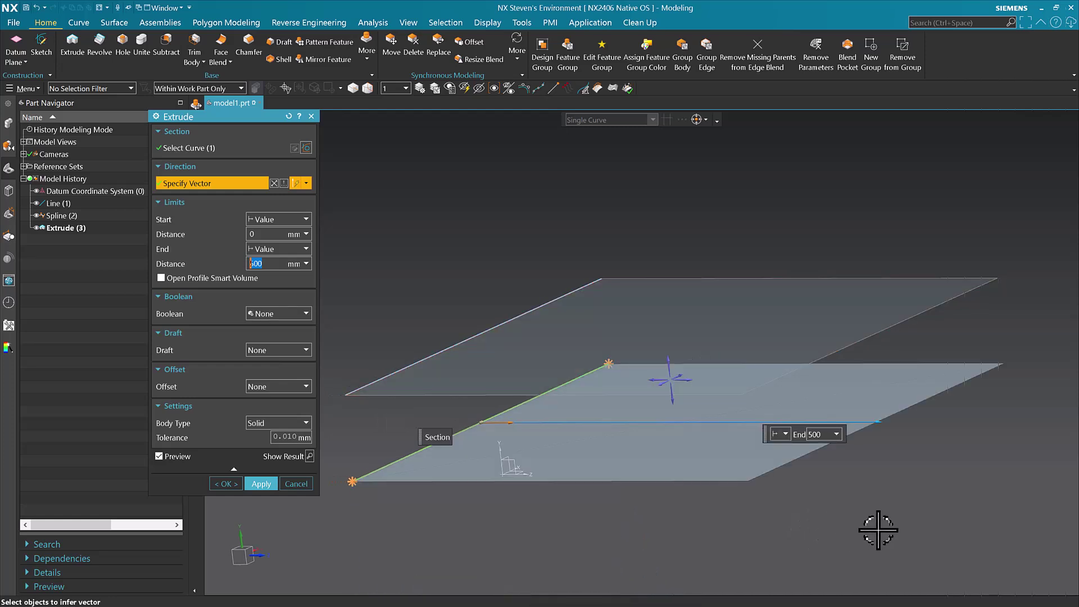
click(225, 484)
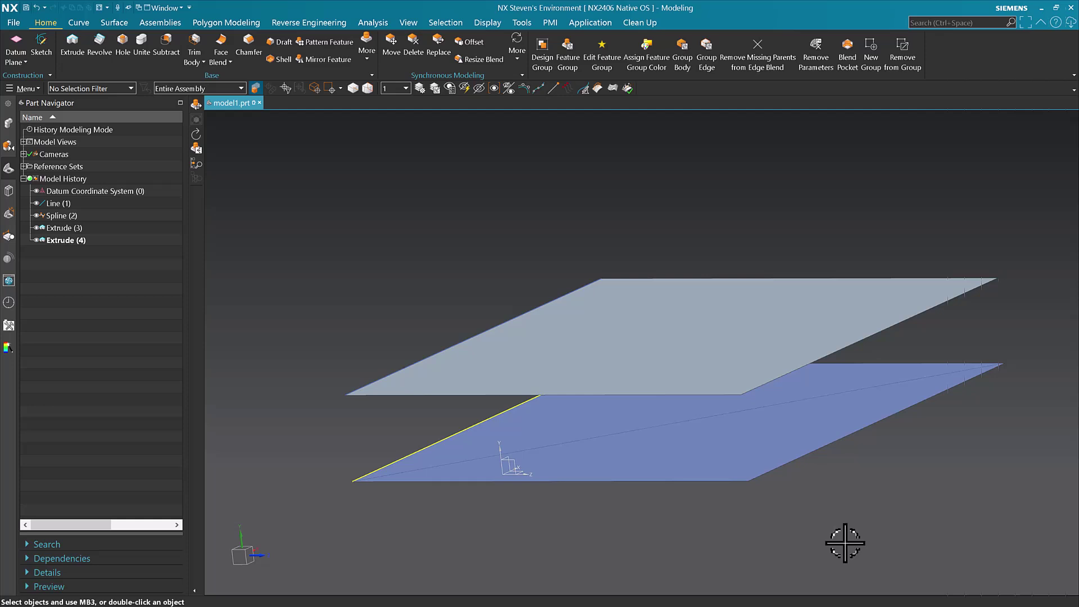
Rotate the view to see both sheets face-on and select Extrude (4).
key(Down)
key(Down)
key(Down)
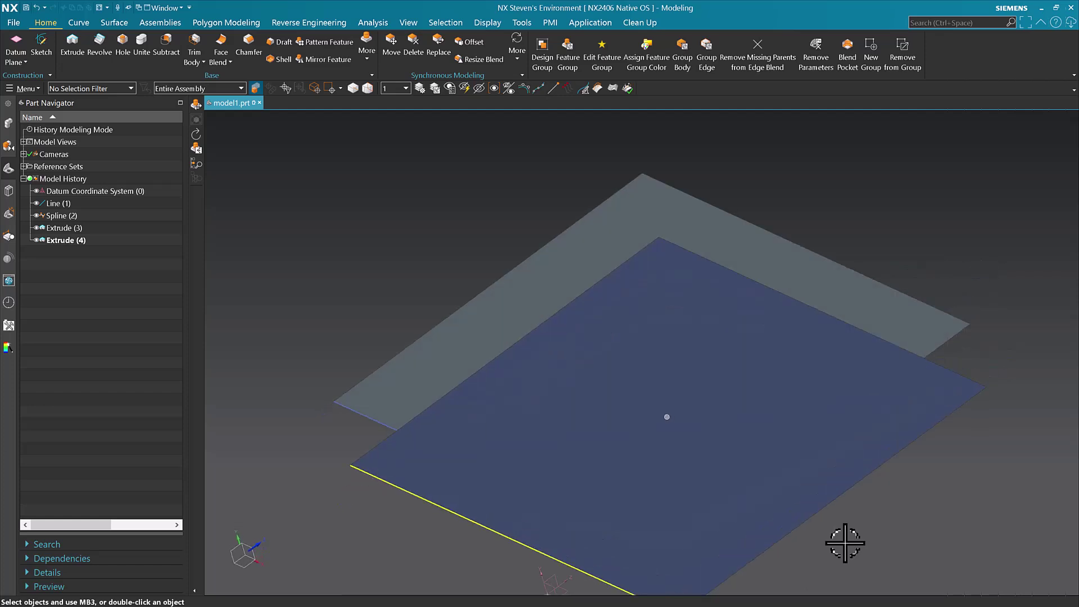
key(Down)
key(Up)
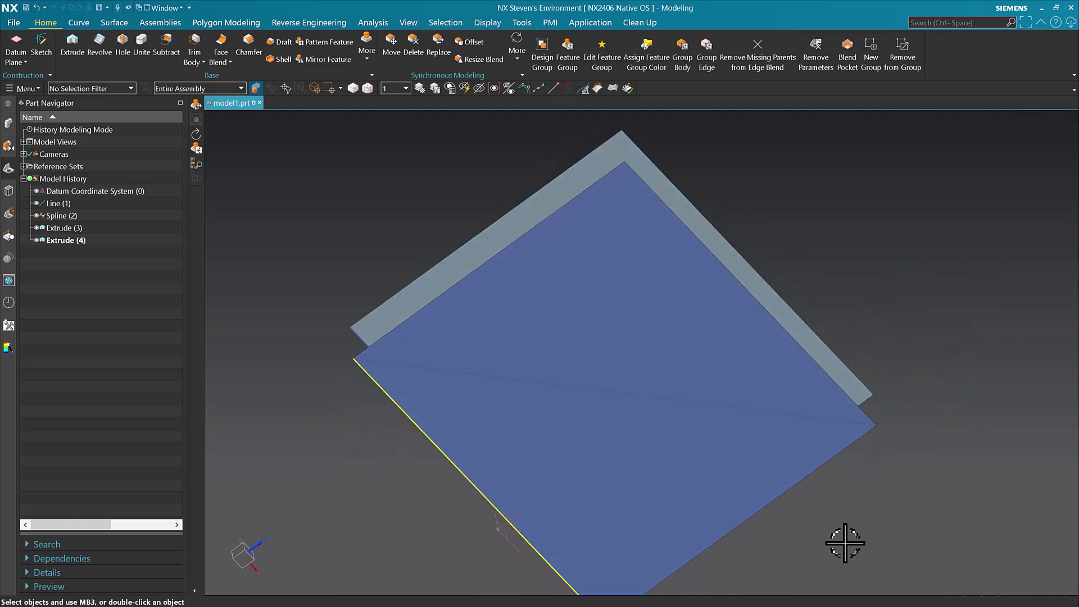
click(76, 240)
key(Escape)
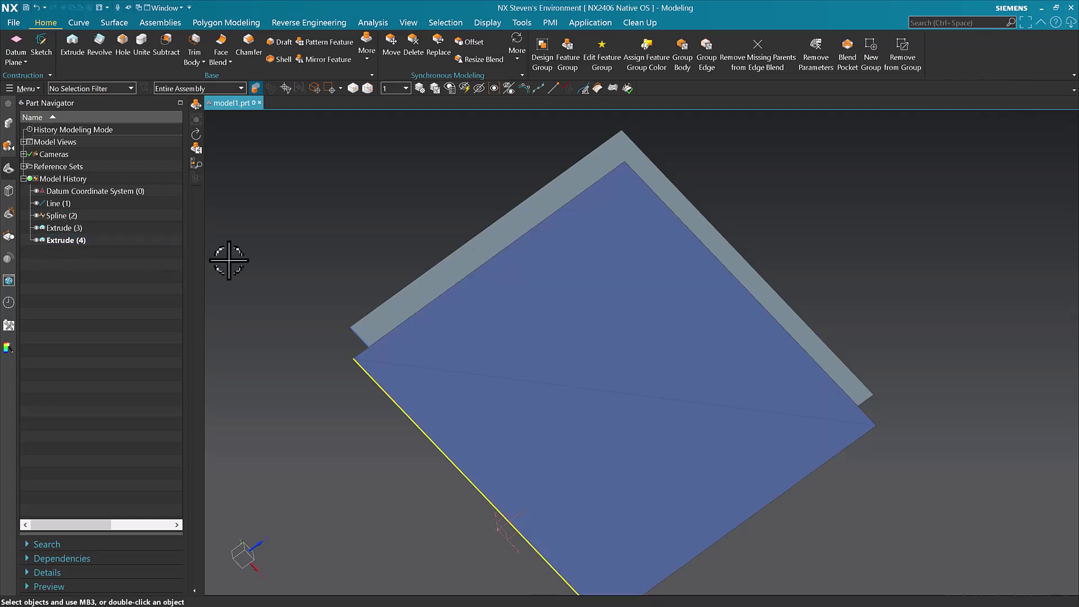
Turn to an oblique top-down view, pick the lower sheet, and start an Information > Object query.
key(Down)
key(Home)
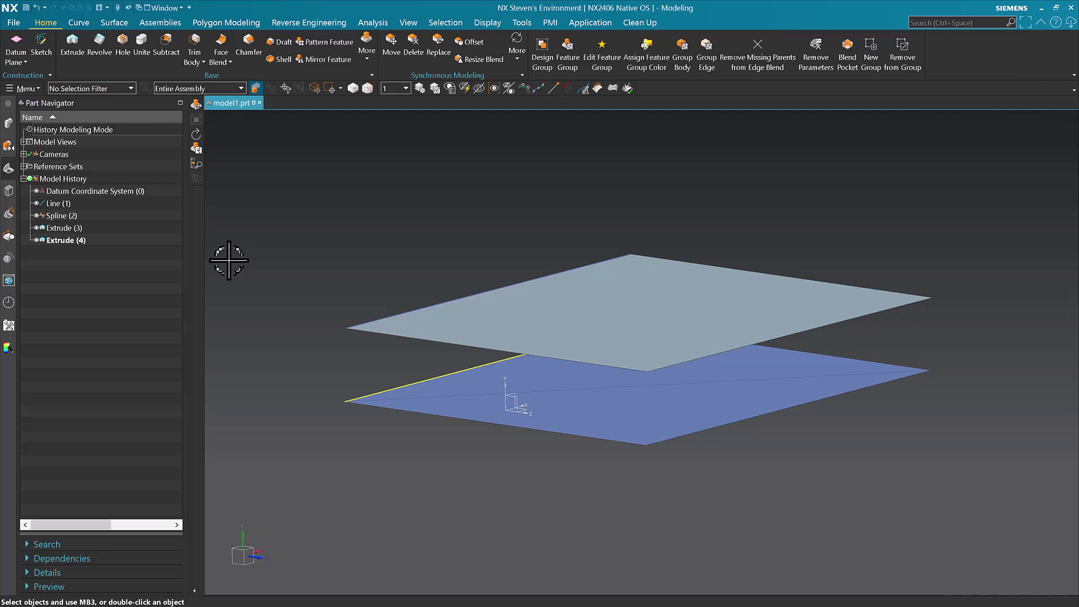
key(Up)
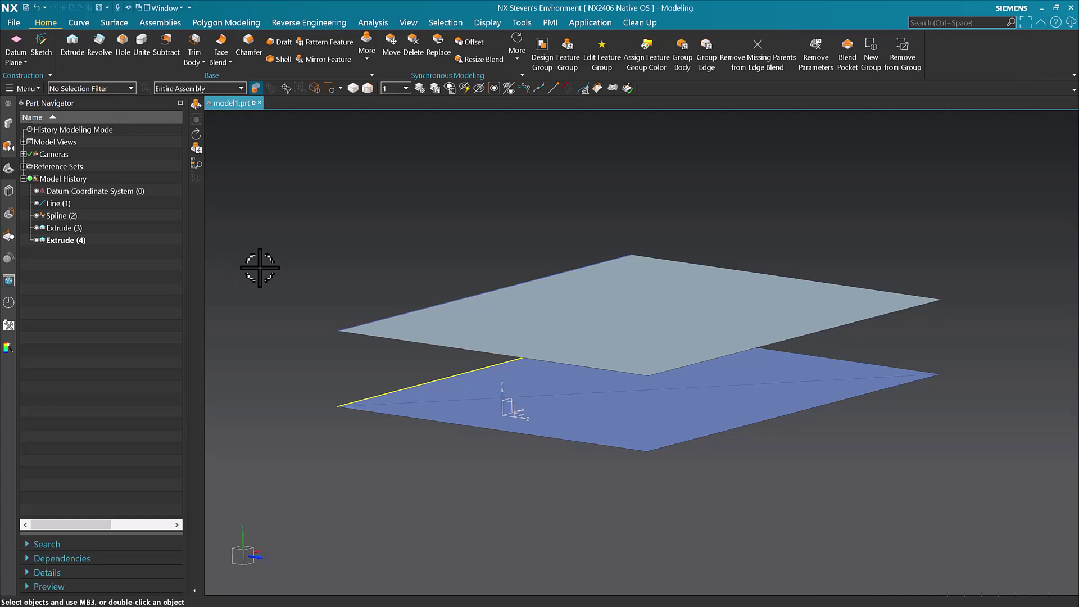
click(639, 416)
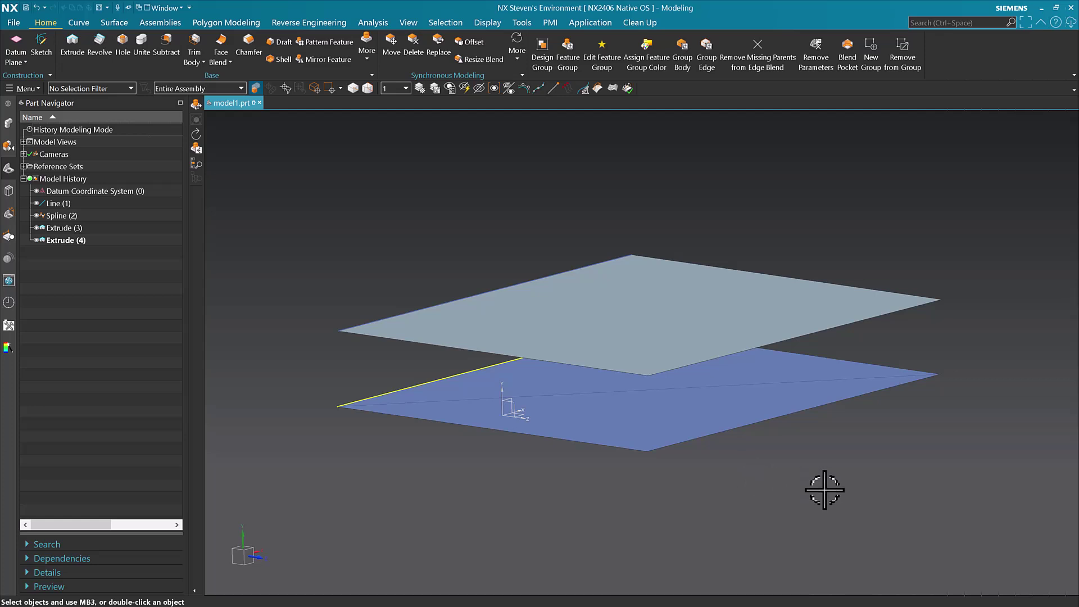
key(ctrl+i)
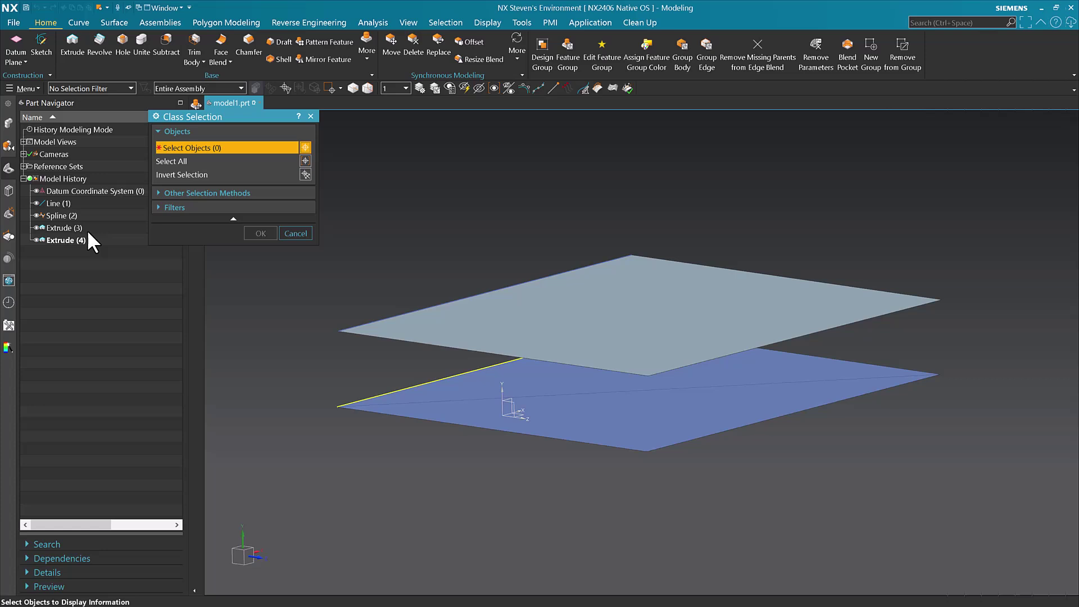
With the Face filter, list both sheet faces, revealing the spline sheet's mesh Convergent Face.
click(124, 88)
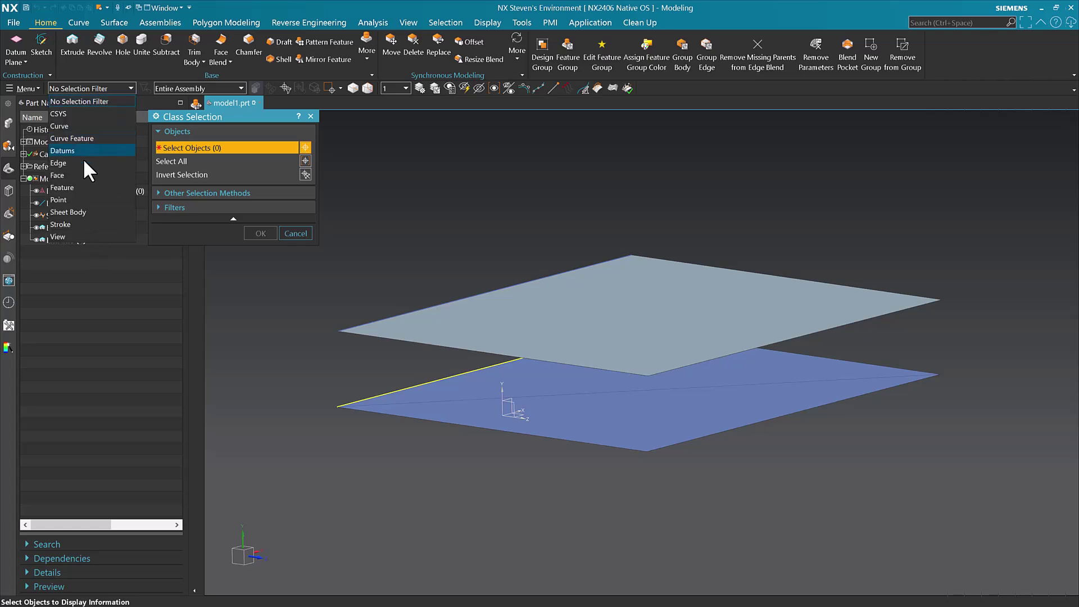
click(68, 173)
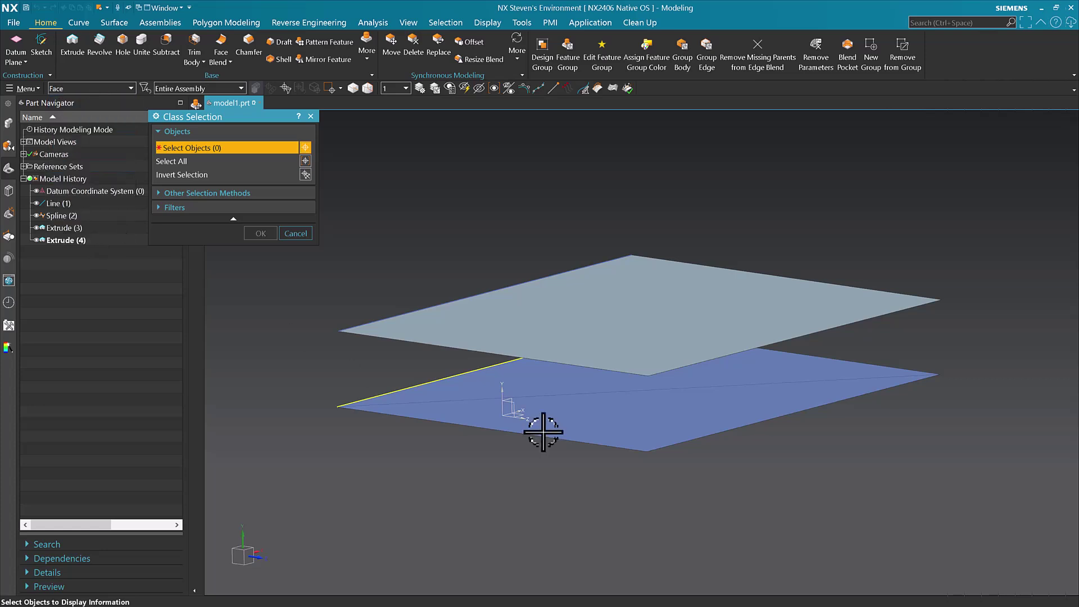
click(683, 402)
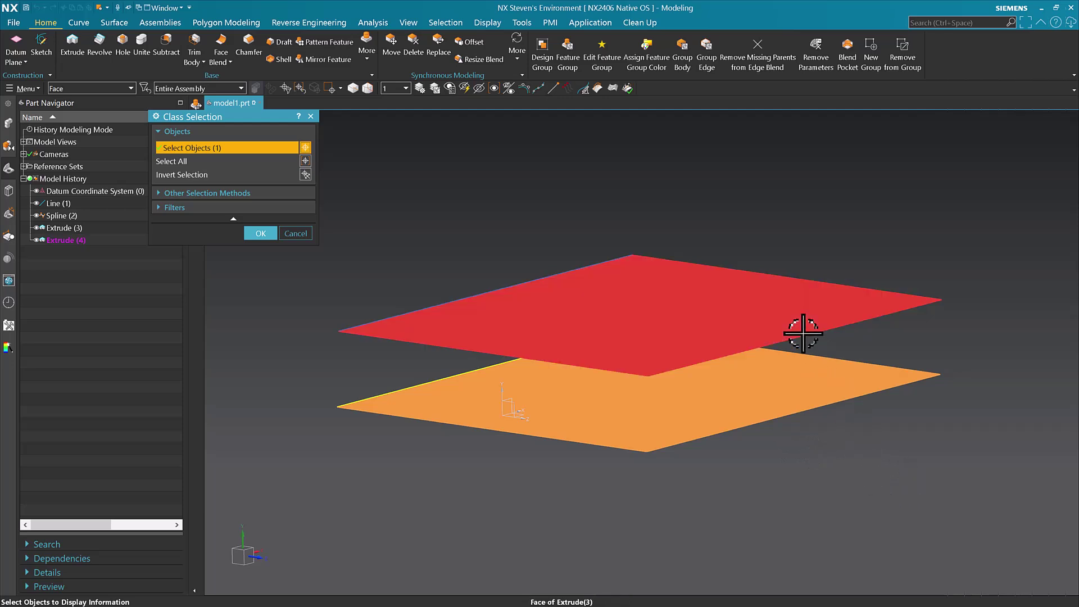
click(807, 308)
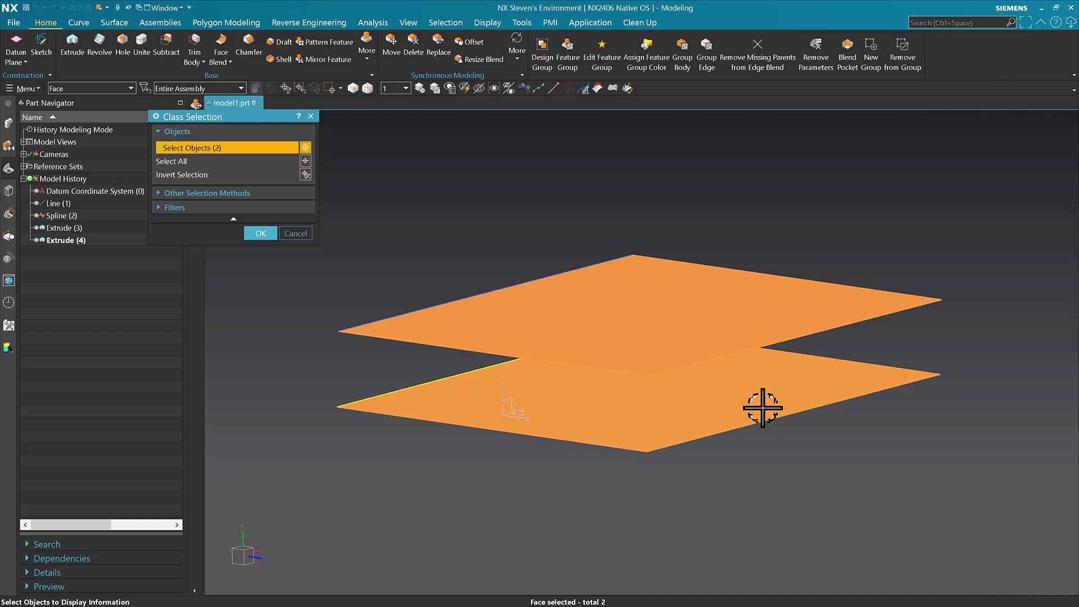
click(257, 233)
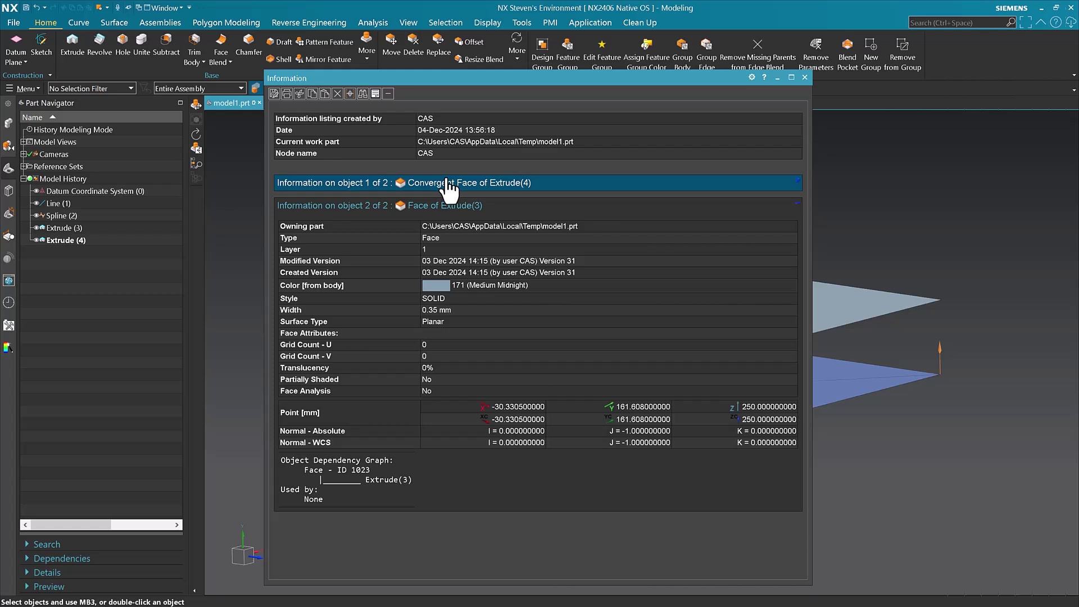
click(448, 183)
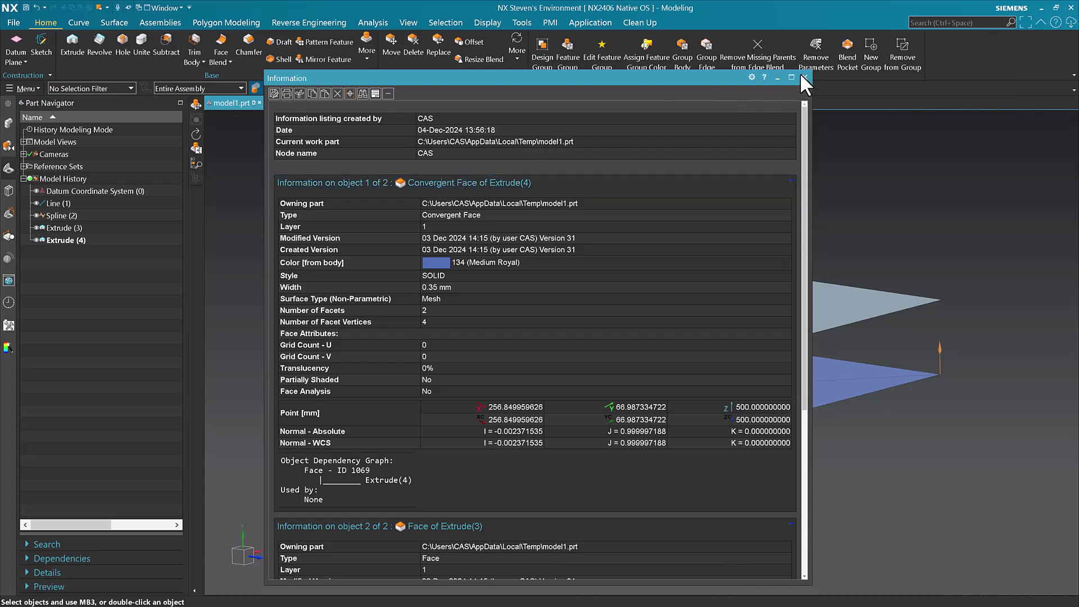
scroll(485, 368, down, 2)
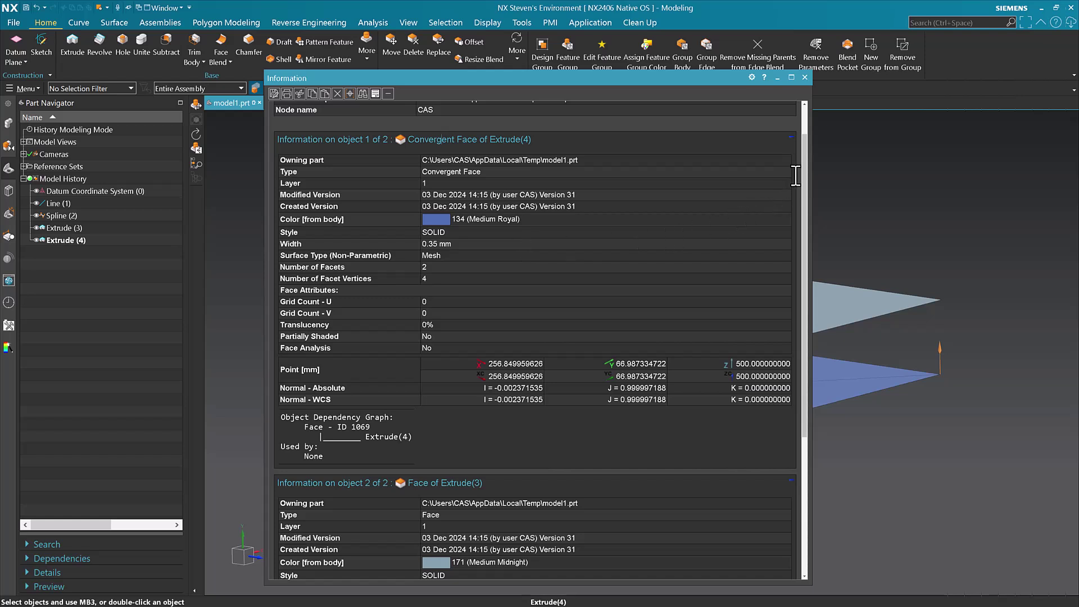
Close the listing and make Spline (2) a single-segment, degree 2 curve, then view the top sheet.
click(805, 77)
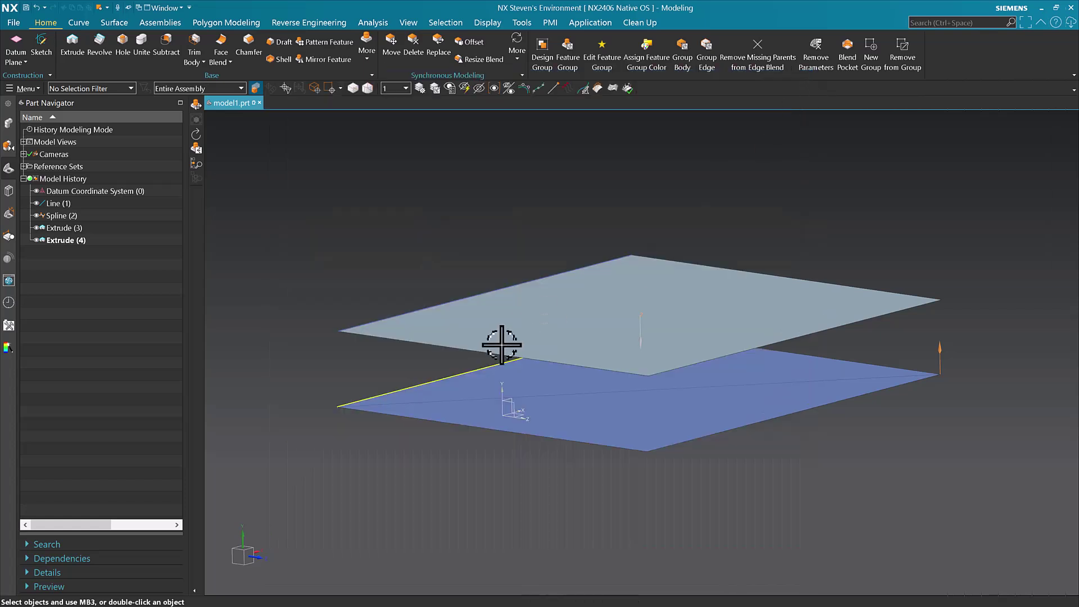
double_click(399, 386)
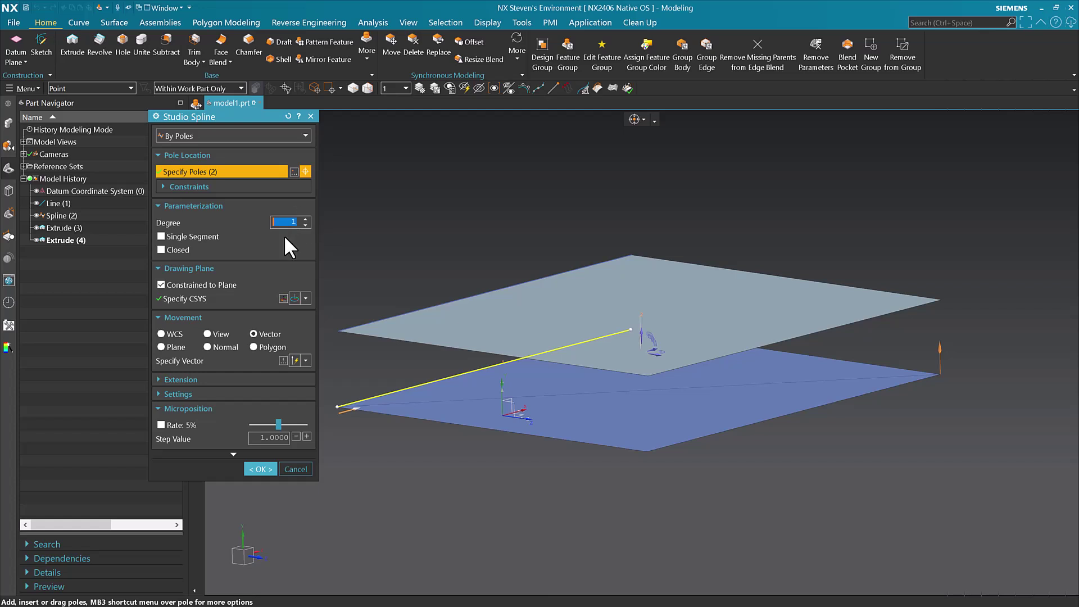
click(217, 236)
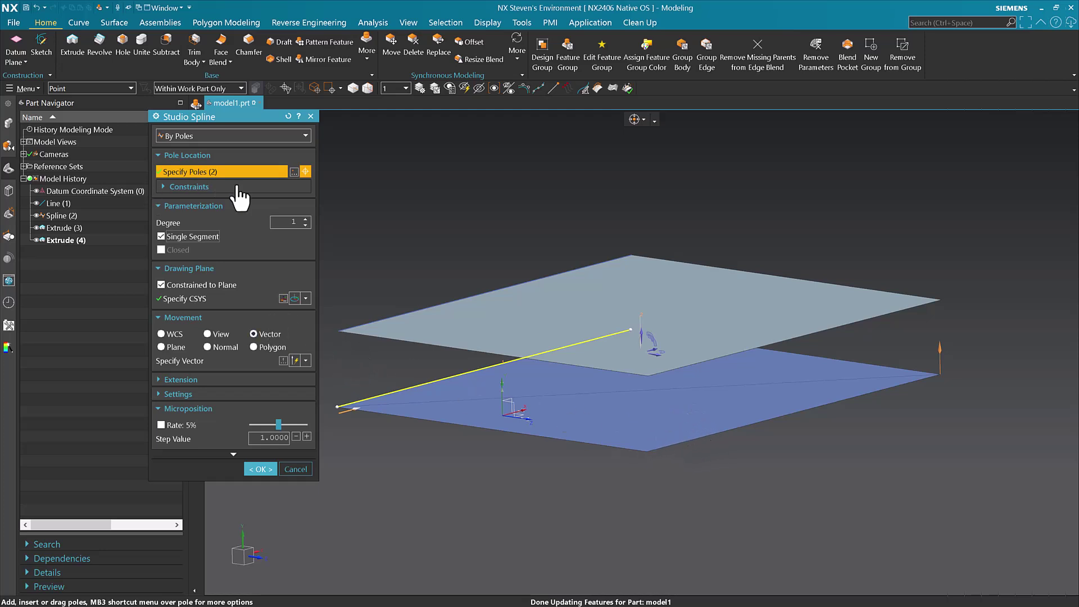
click(305, 218)
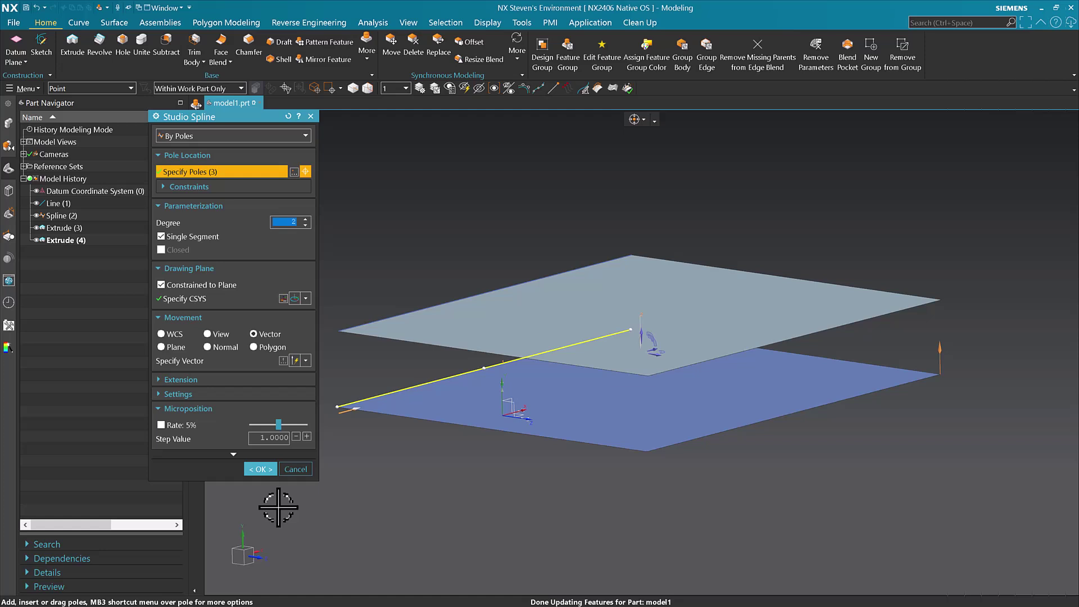
click(260, 470)
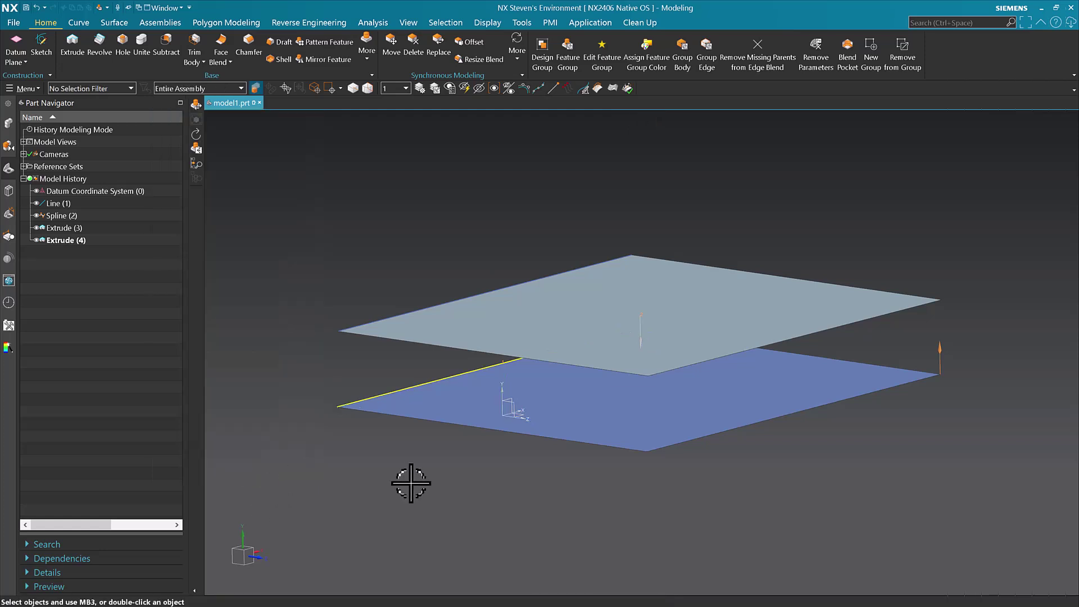
key(Home)
middle_drag(410, 480, 371, 236)
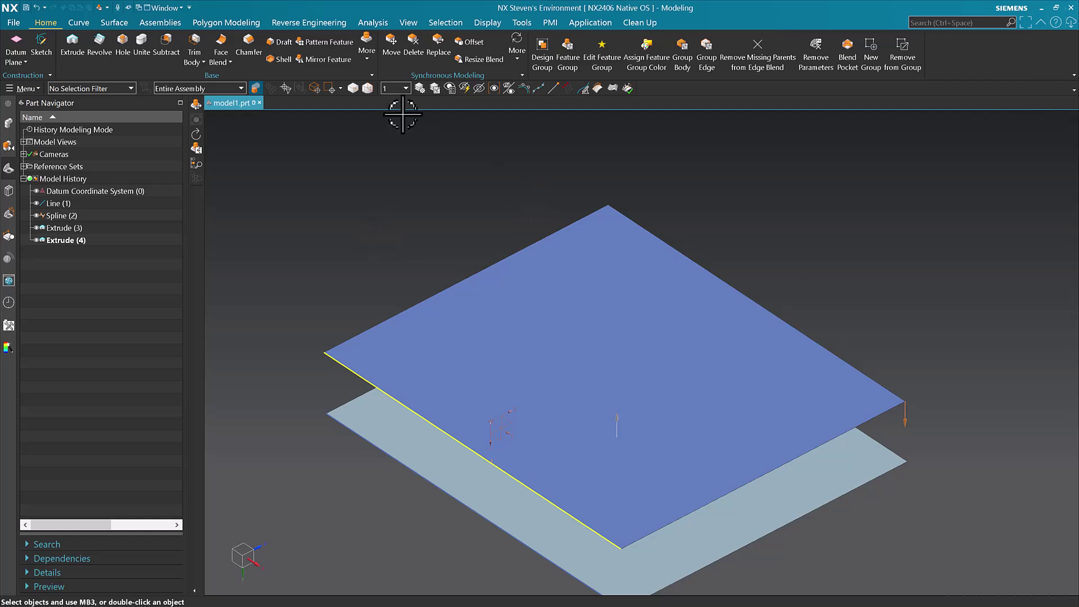
key(ctrl+i)
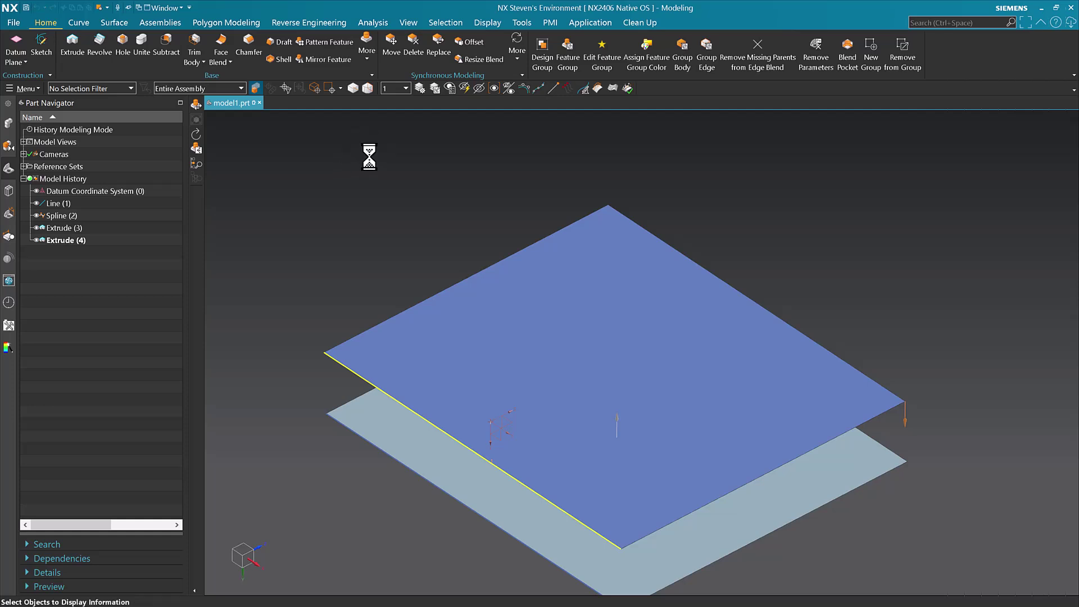
click(130, 89)
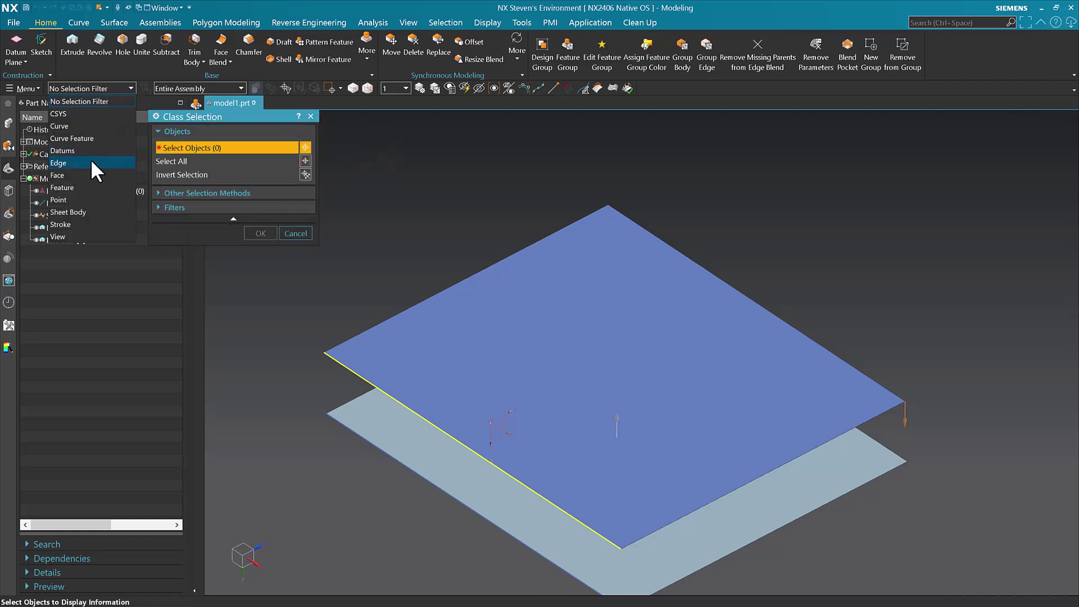
click(83, 173)
click(519, 325)
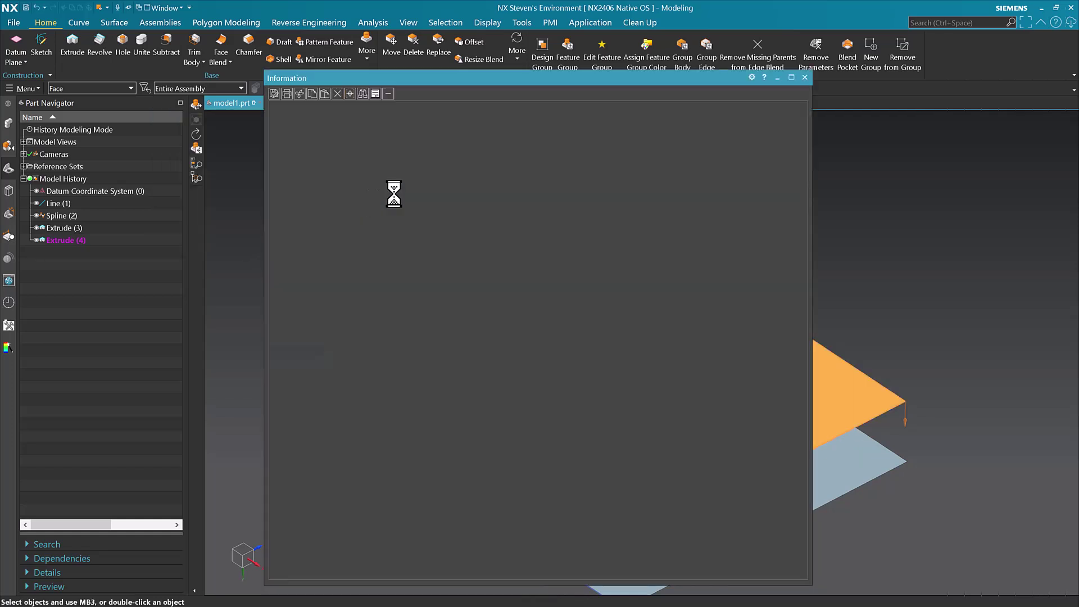
click(260, 233)
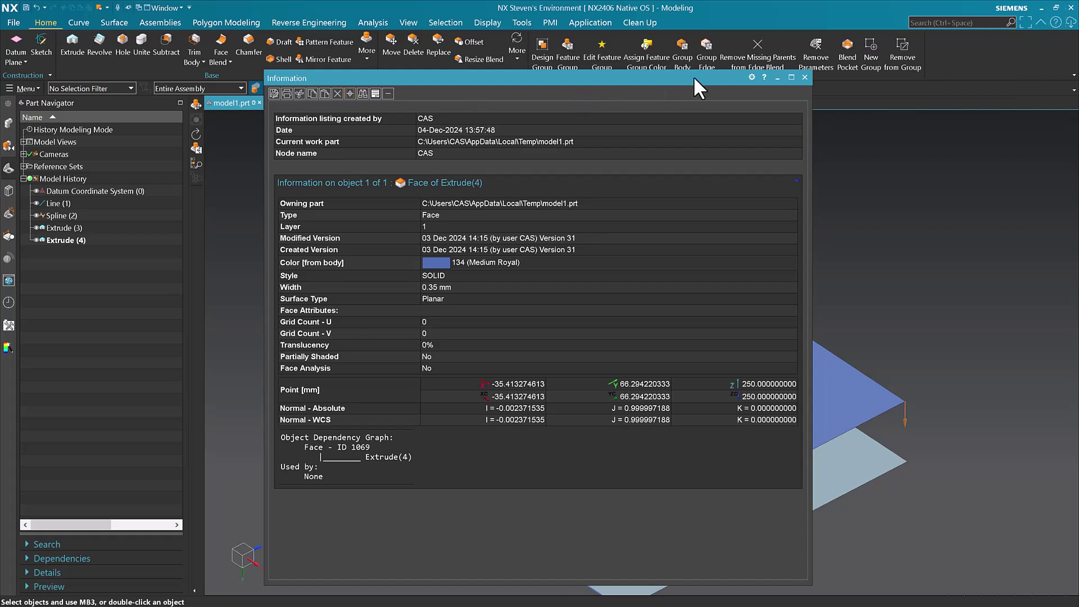
click(804, 77)
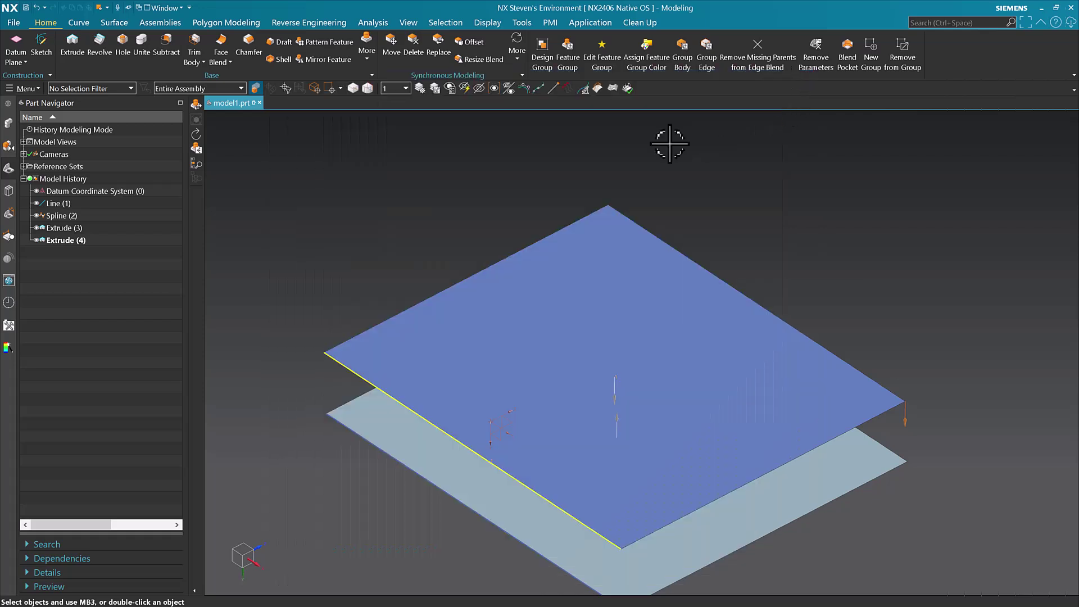
Undo the Studio Spline edit and clear the selection.
key(ctrl+z)
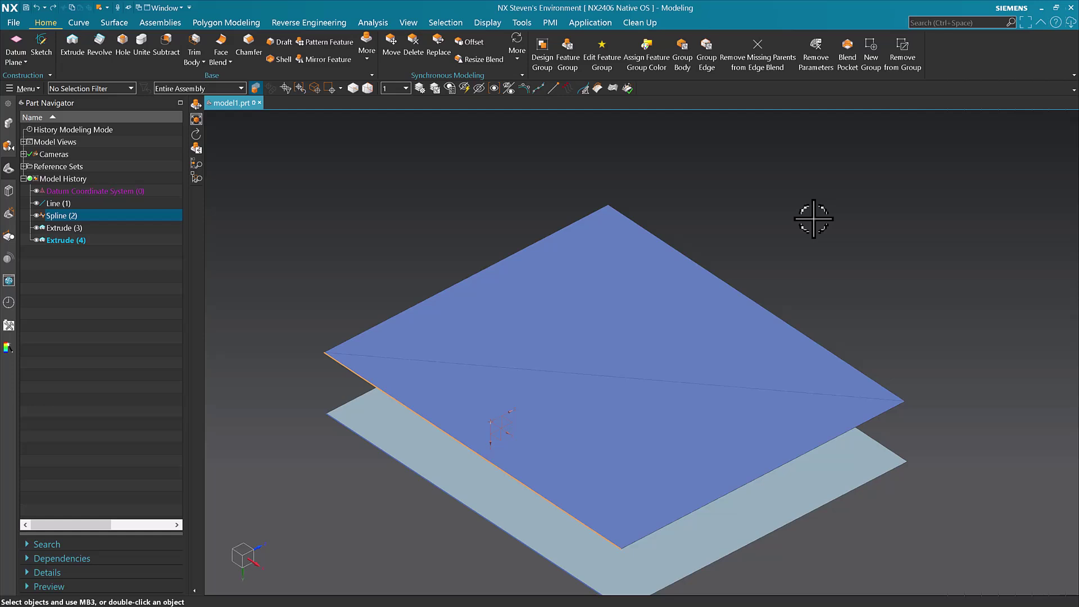
key(Escape)
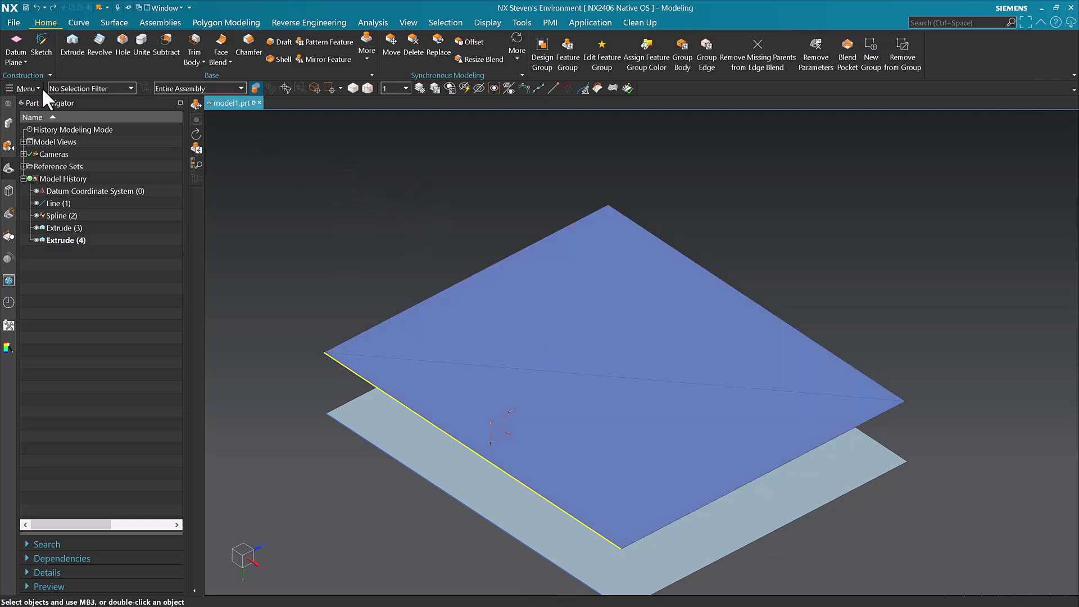
Set up a STEP export of the Entire Part, including sheets and solids.
click(9, 22)
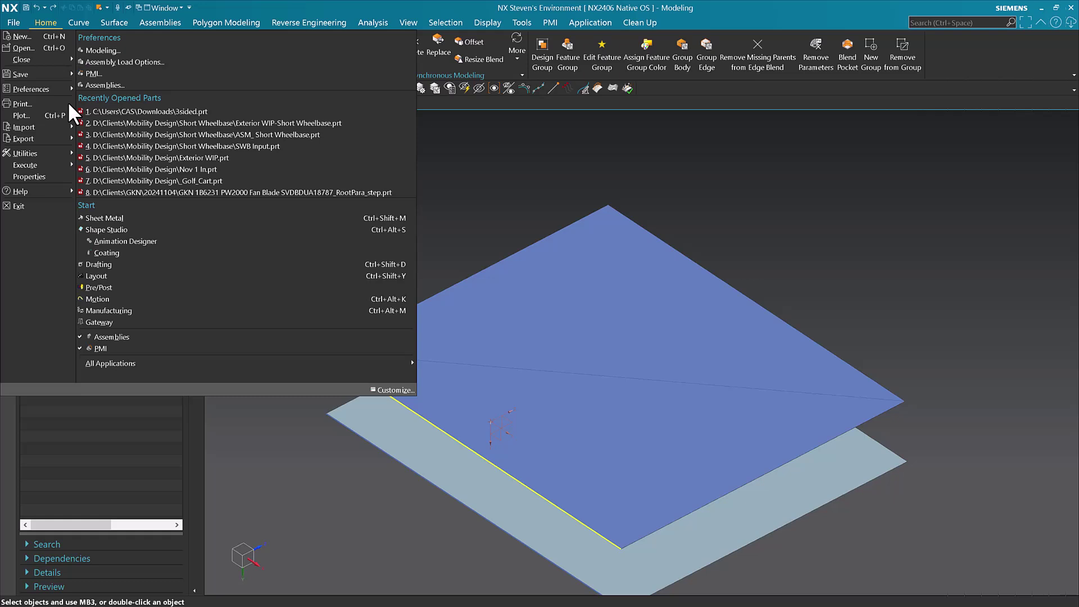
mouse_move(28, 141)
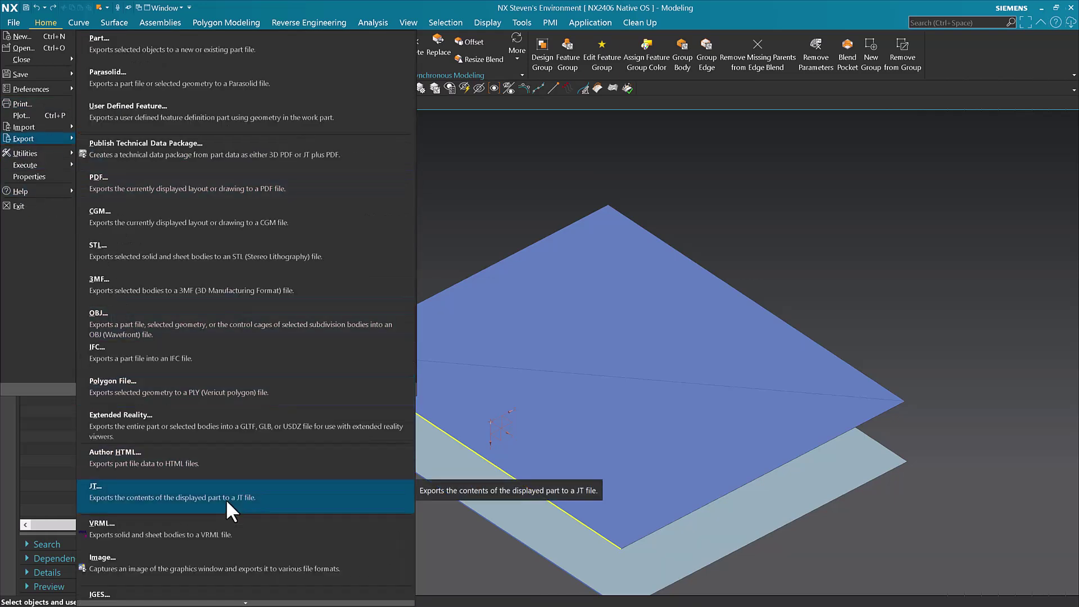
scroll(226, 499, down, 1)
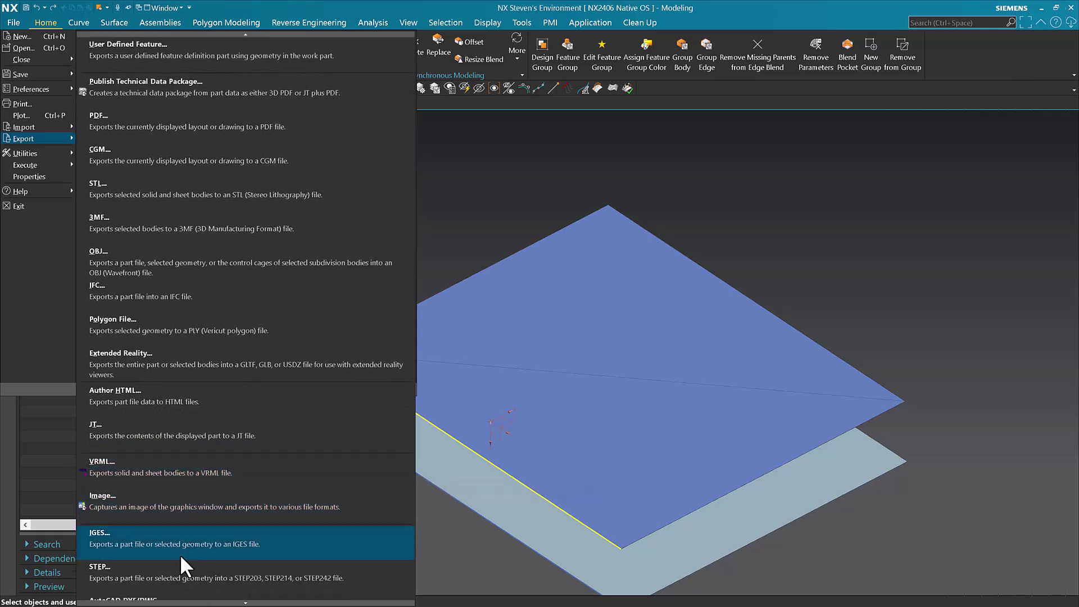
click(161, 575)
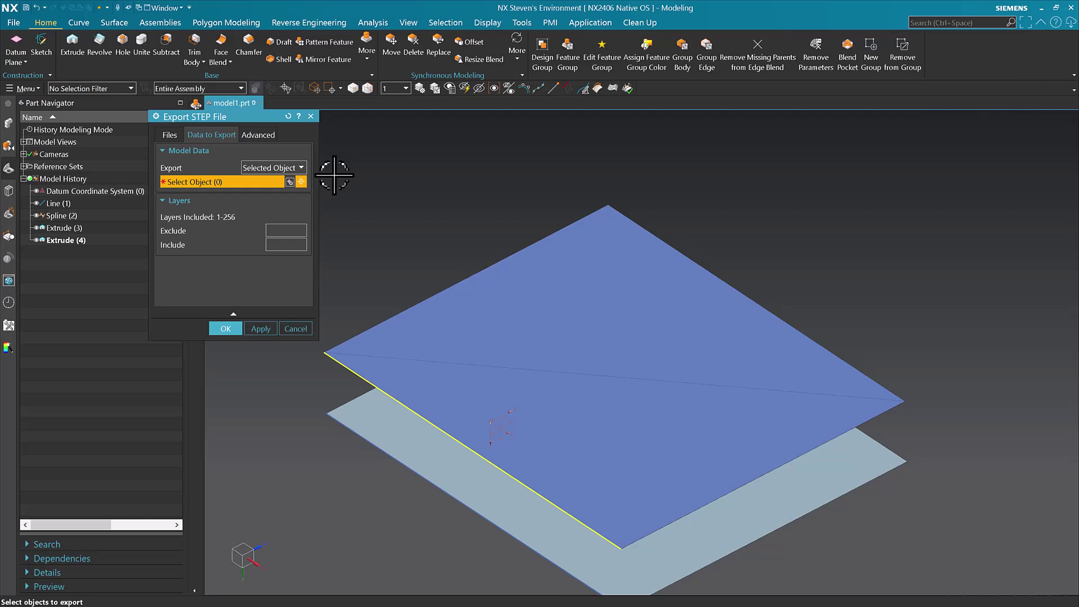
click(380, 428)
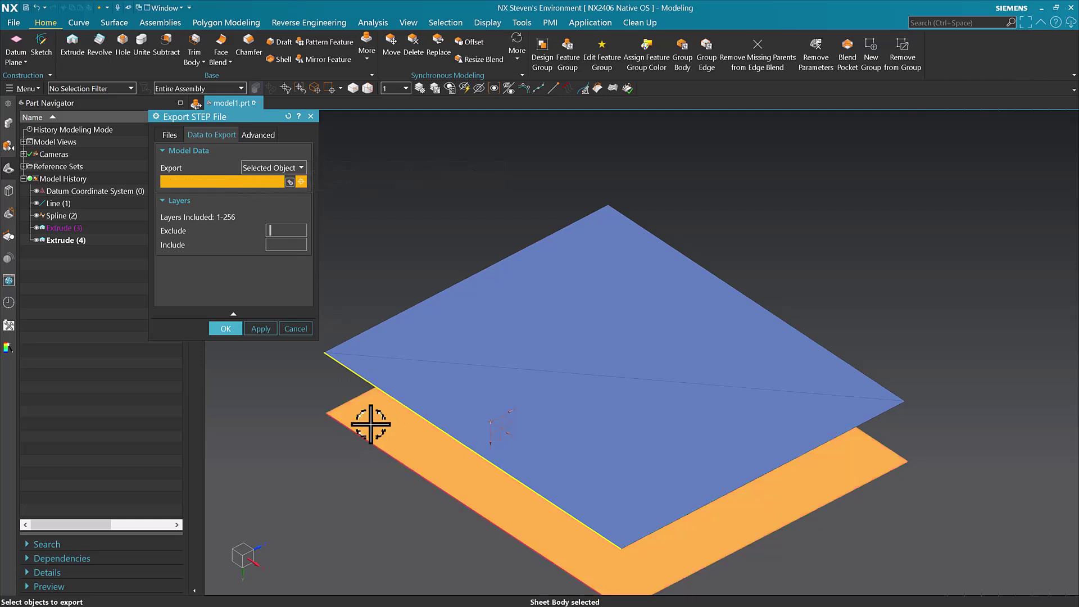
click(356, 378)
click(477, 334)
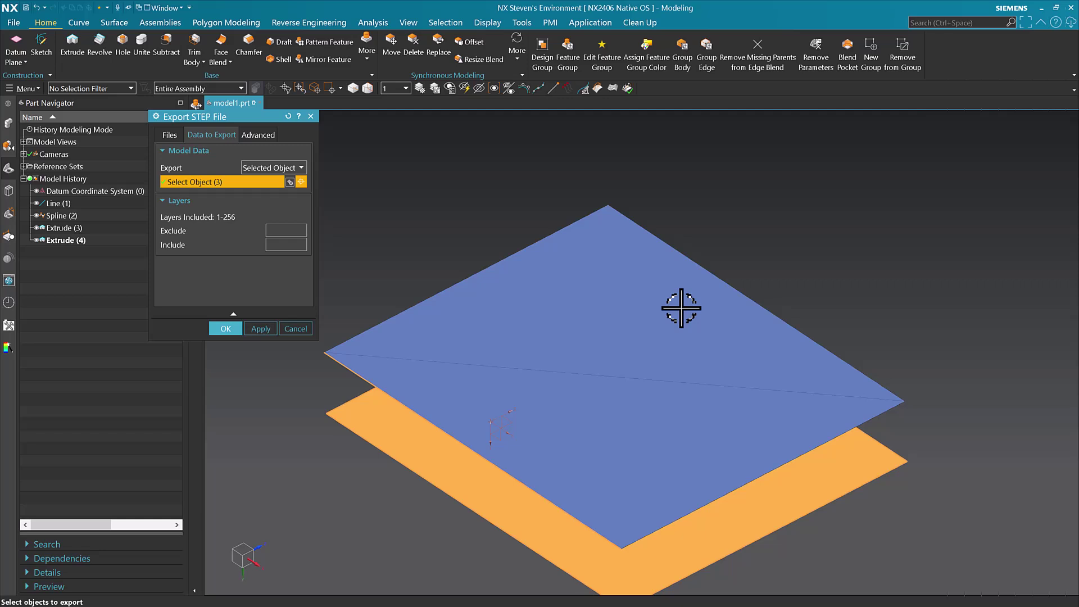
click(278, 168)
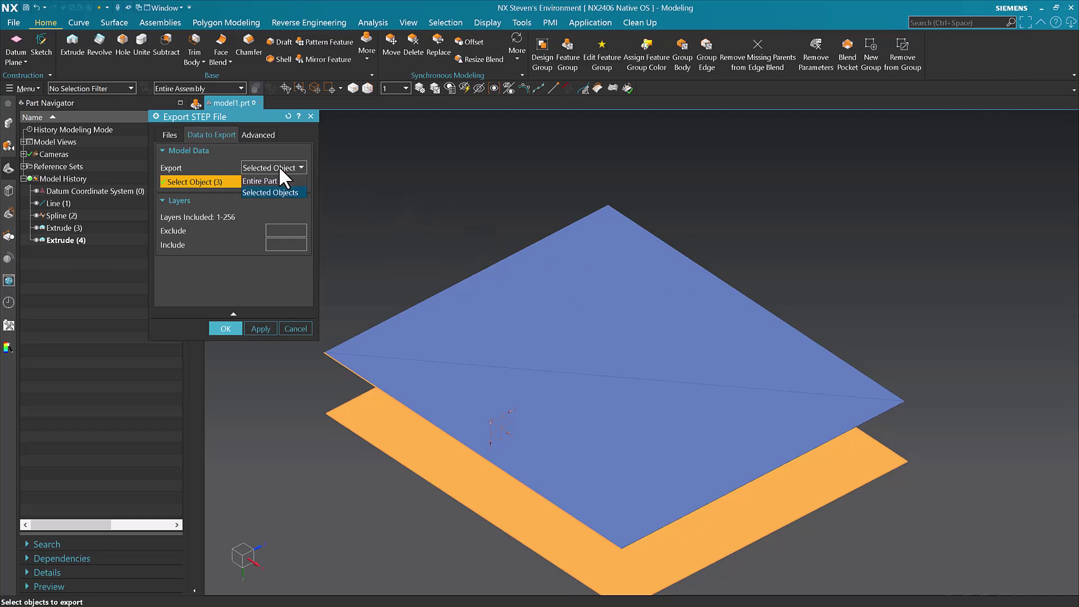
click(270, 181)
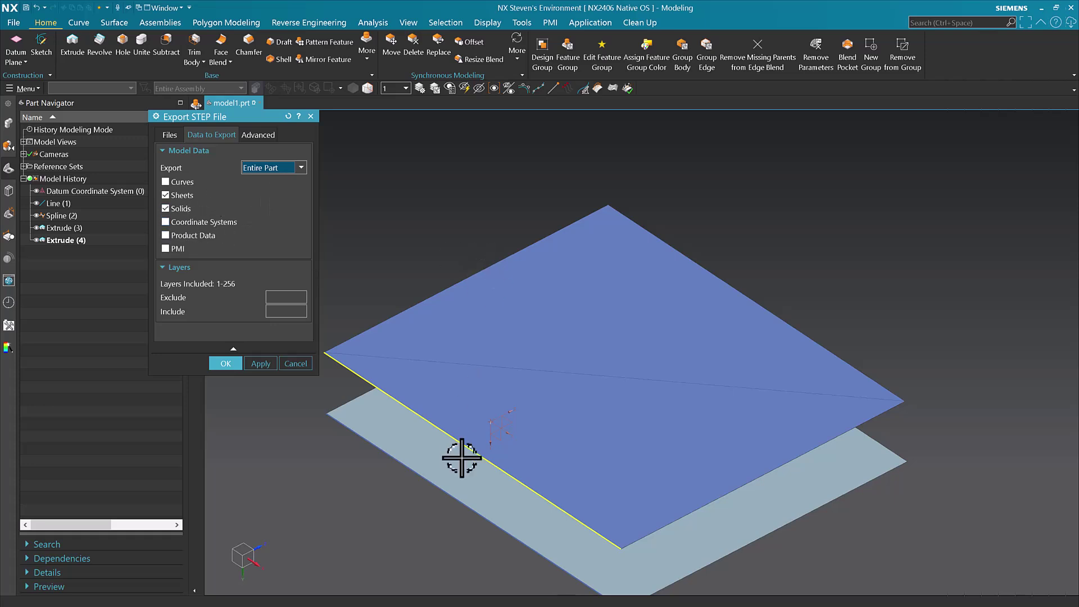
Confirm the STEP export, then intersect the top sheet face with the datum YZ plane as Intersection Curves (5).
middle_click(399, 220)
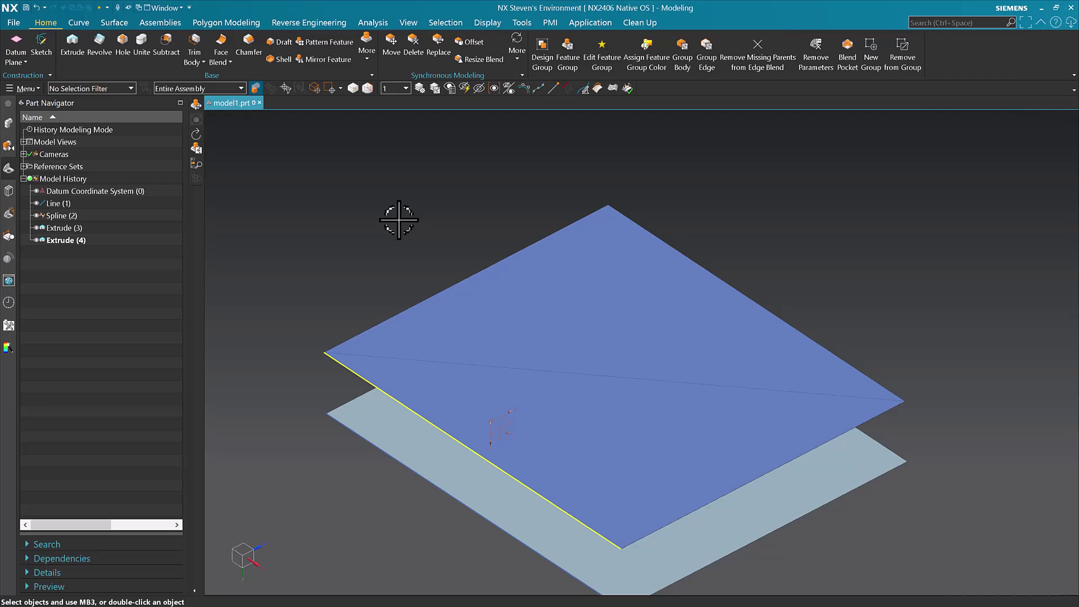
key(F8)
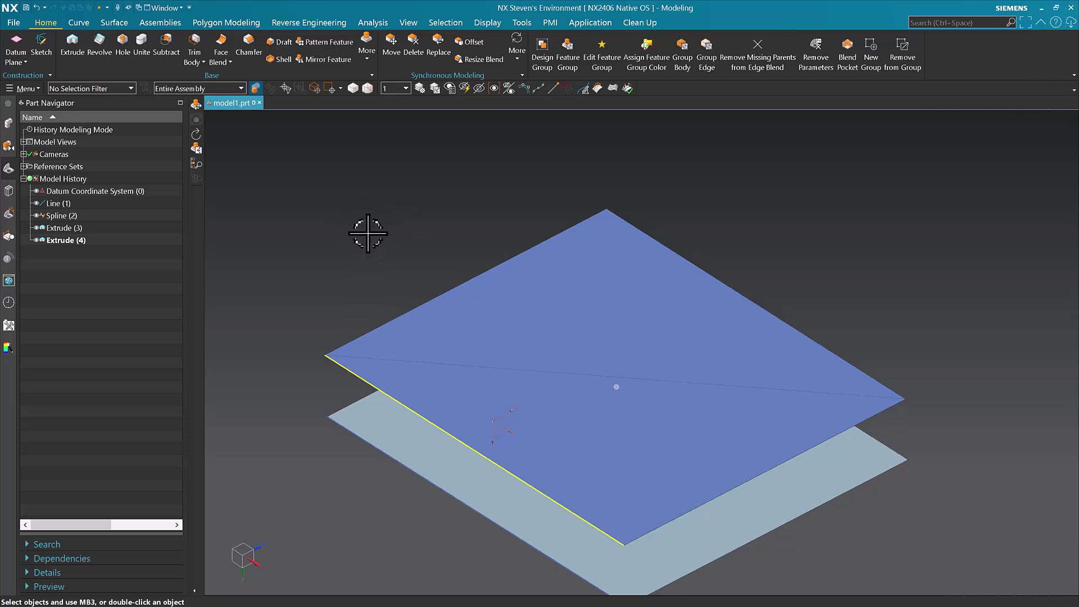
click(78, 23)
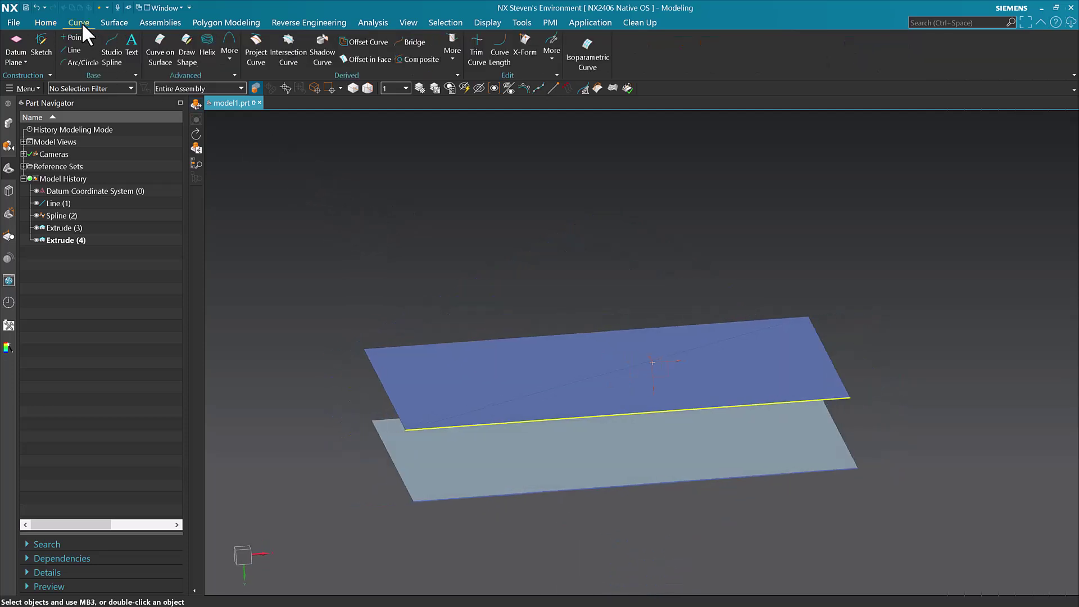
click(286, 56)
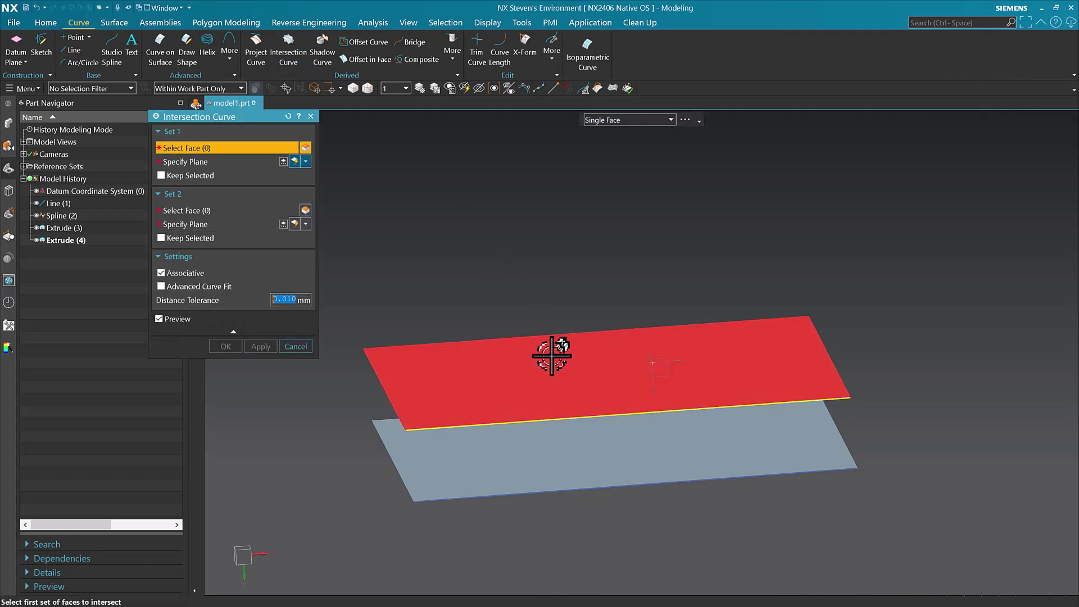
click(549, 351)
middle_drag(549, 289, 666, 385)
middle_click(703, 386)
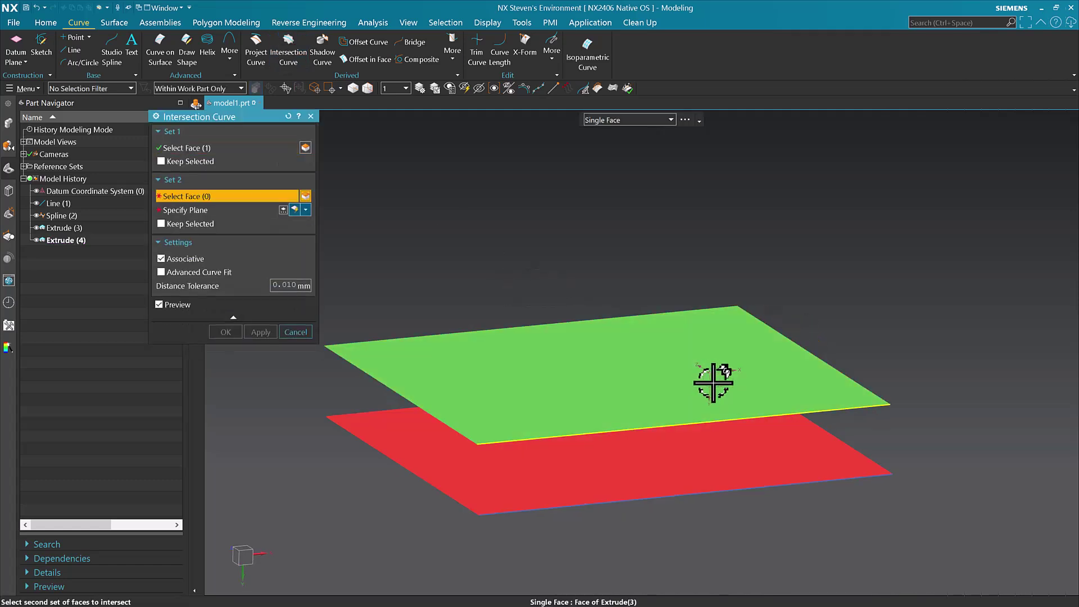
click(700, 380)
middle_click(602, 296)
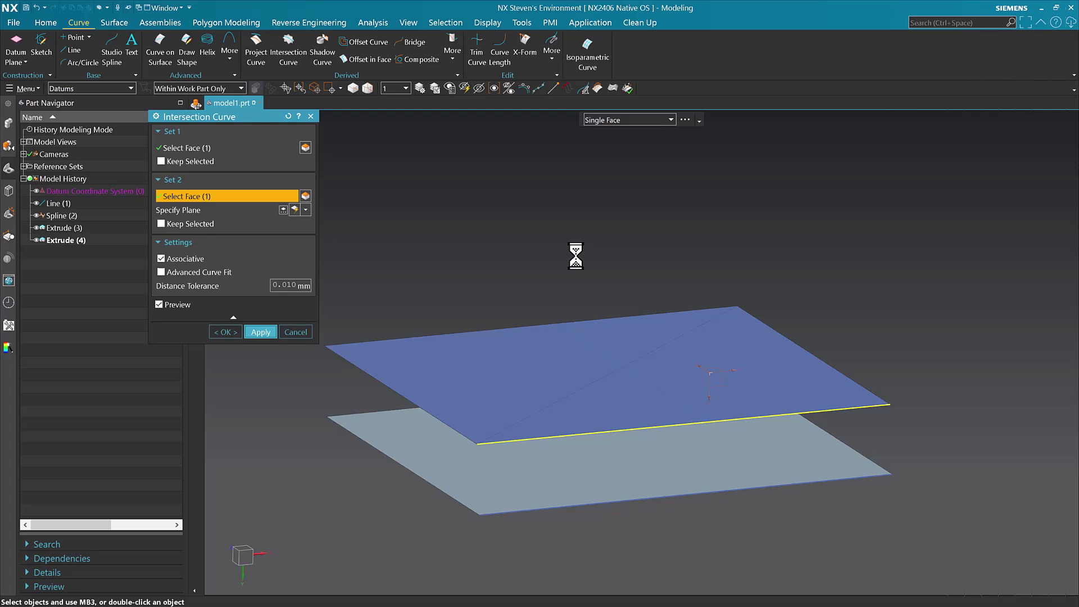
middle_drag(620, 284, 617, 325)
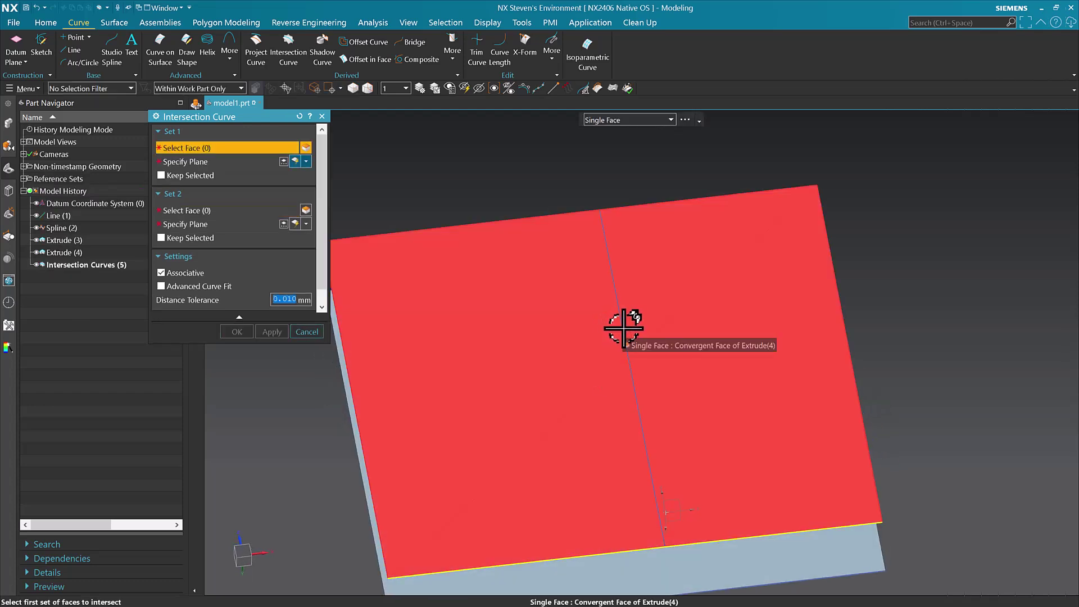
middle_click(622, 329)
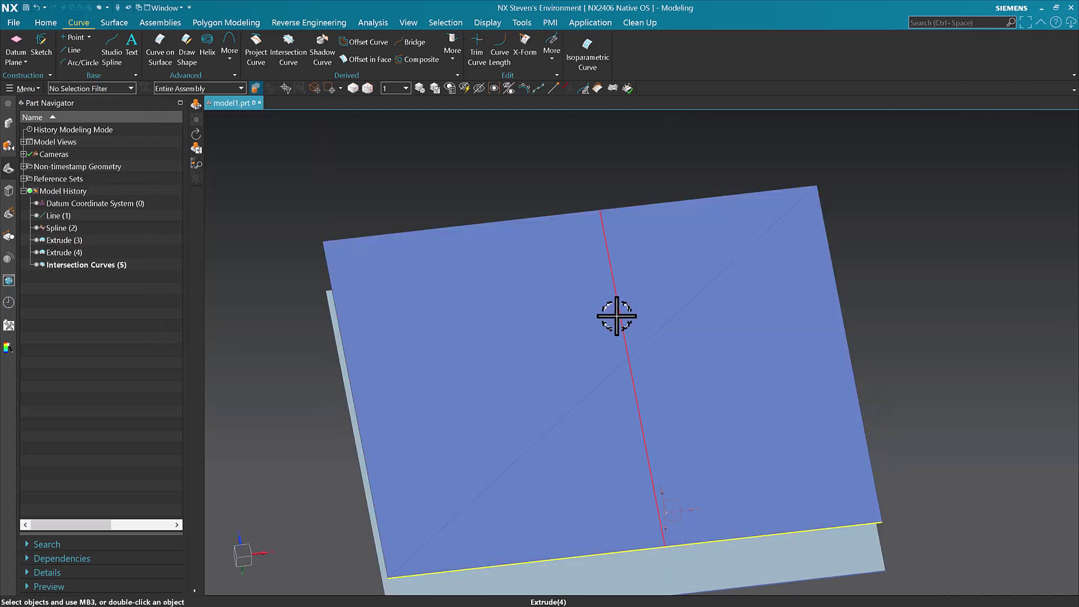
click(620, 314)
Extrude the intersection curve straight up 500 mm into a vertical sheet, Extrude (6).
key(Escape)
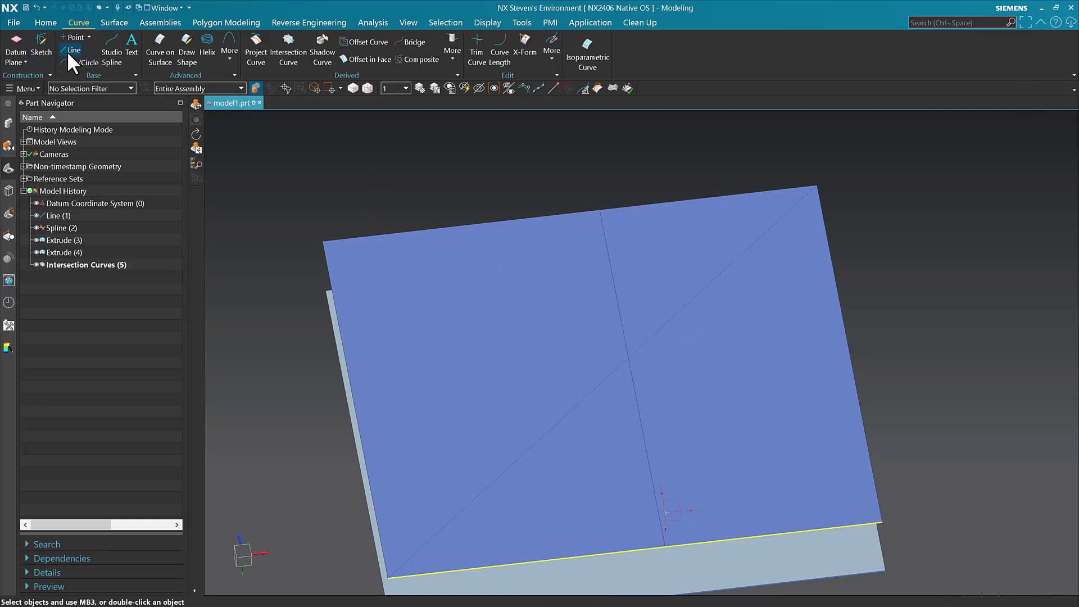
click(52, 21)
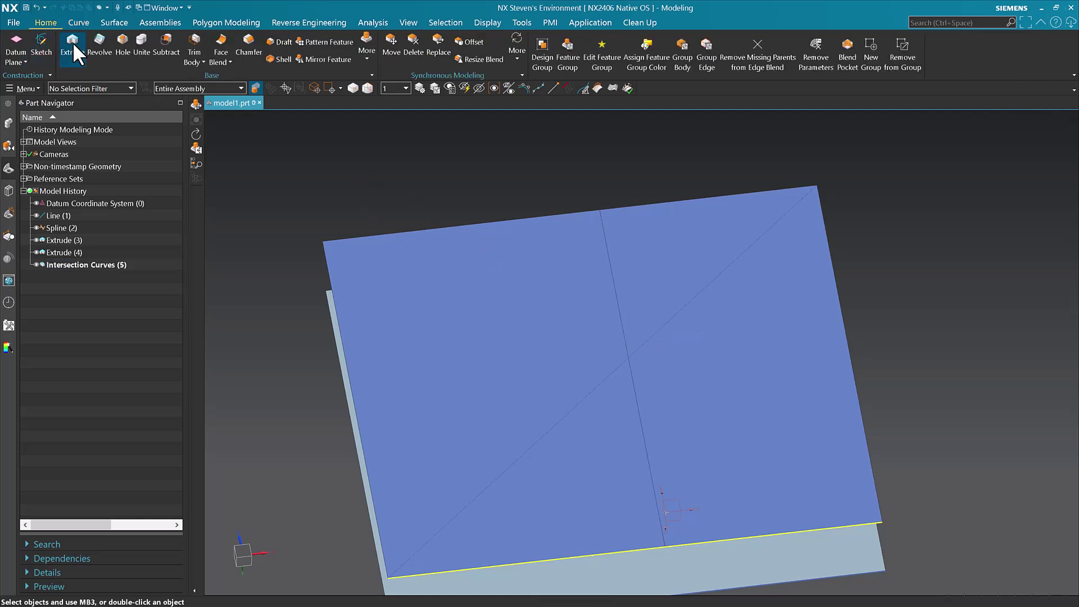
click(73, 42)
click(601, 247)
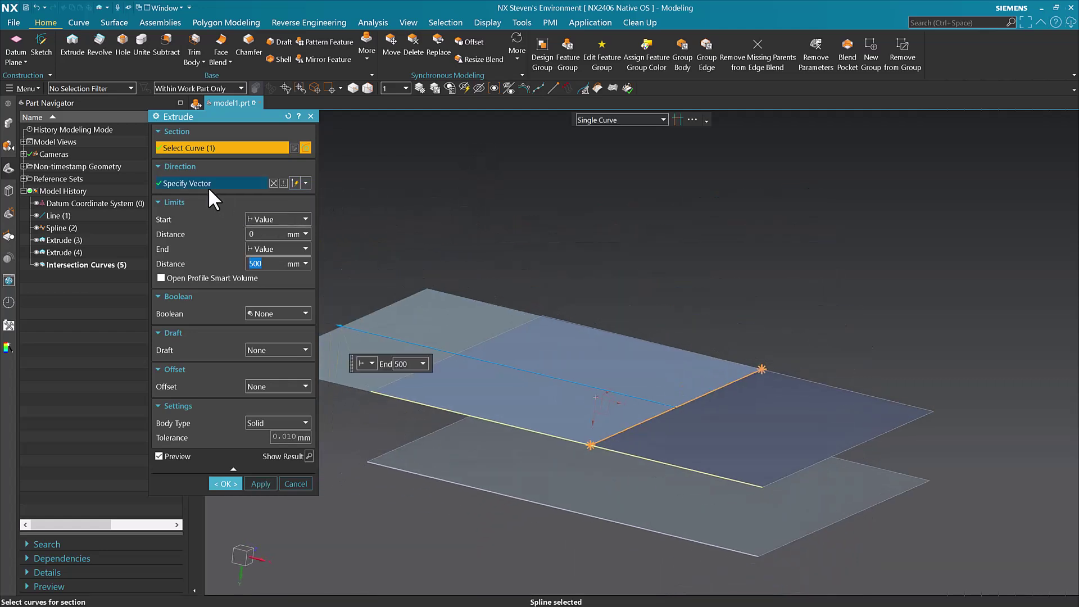
click(208, 186)
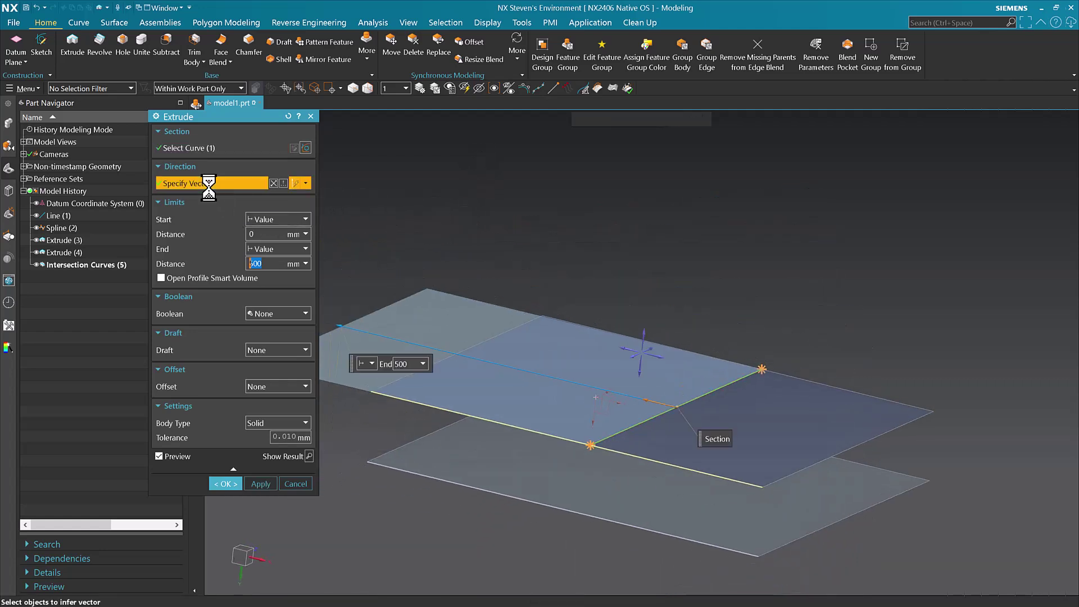
click(649, 338)
middle_click(494, 225)
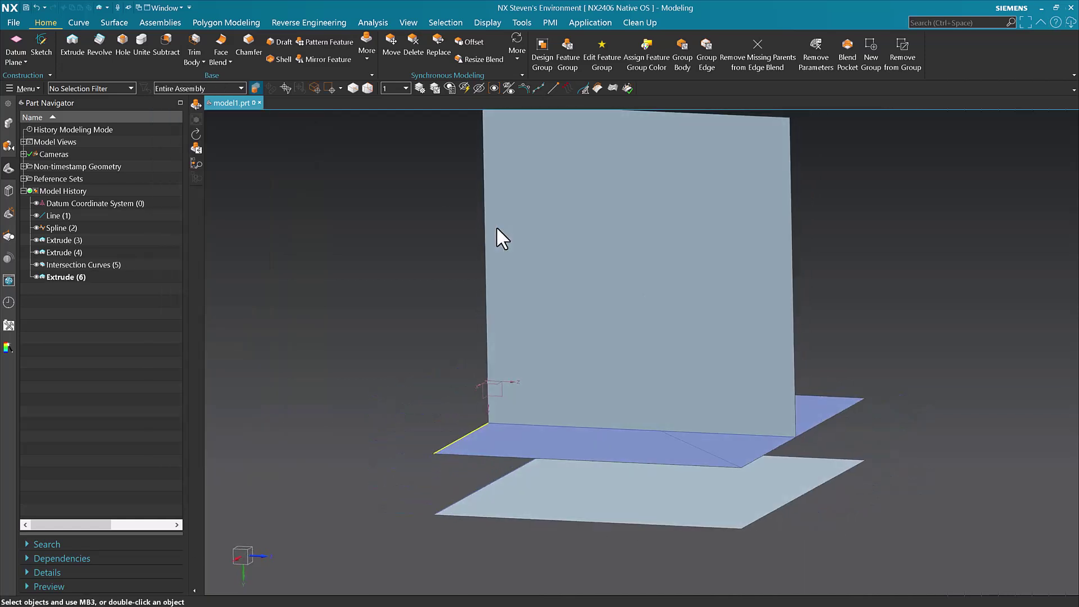
middle_drag(497, 228, 444, 281)
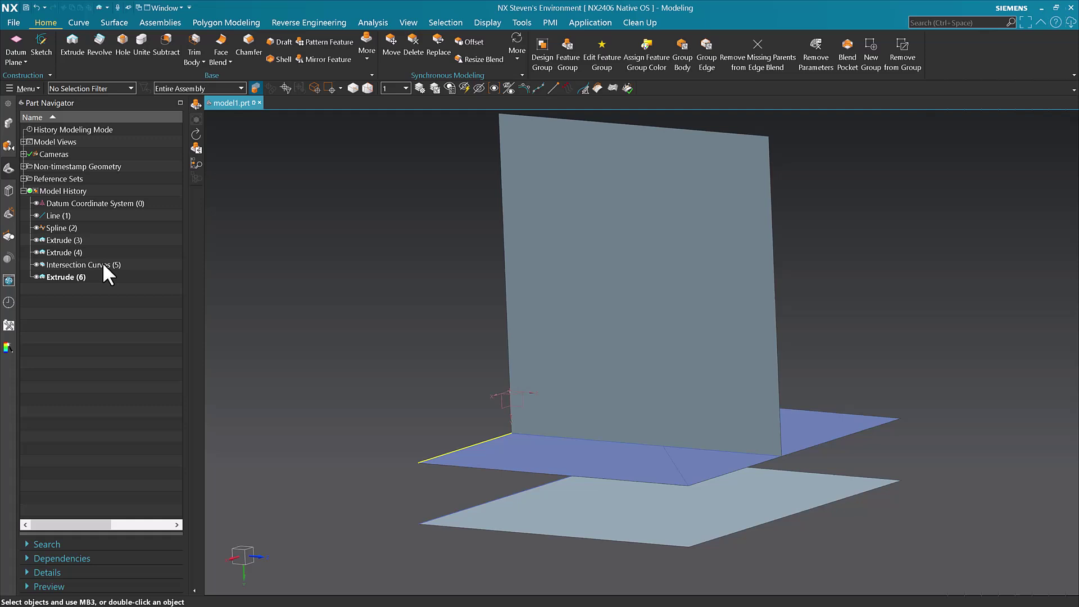
middle_drag(392, 320, 585, 353)
Check the new vertical sheet from a standard view and bring up Trim and Extend.
click(618, 303)
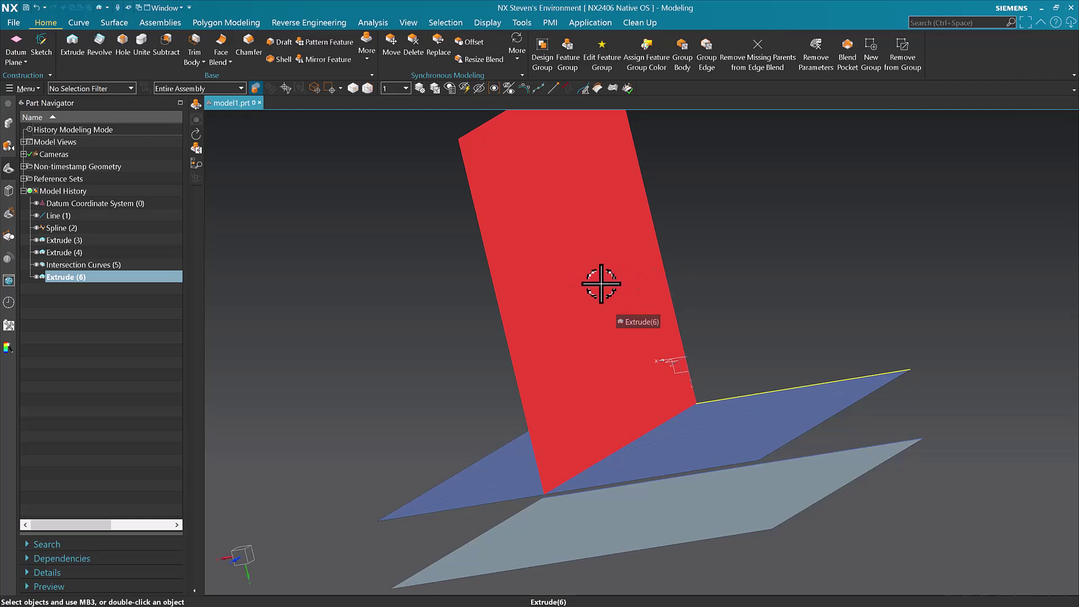
click(759, 294)
key(Home)
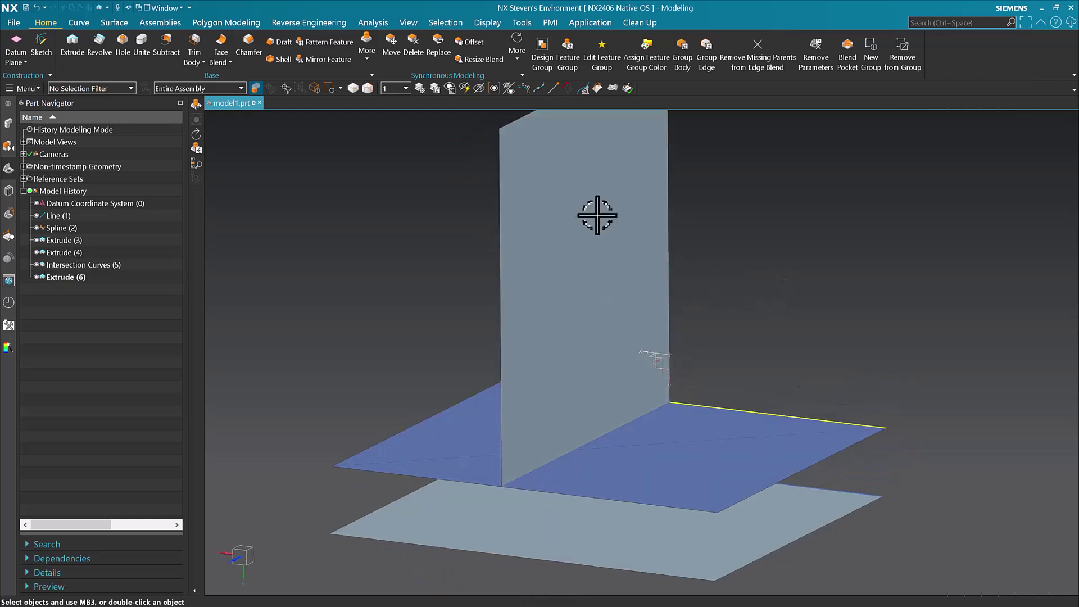
click(110, 22)
click(479, 88)
click(665, 449)
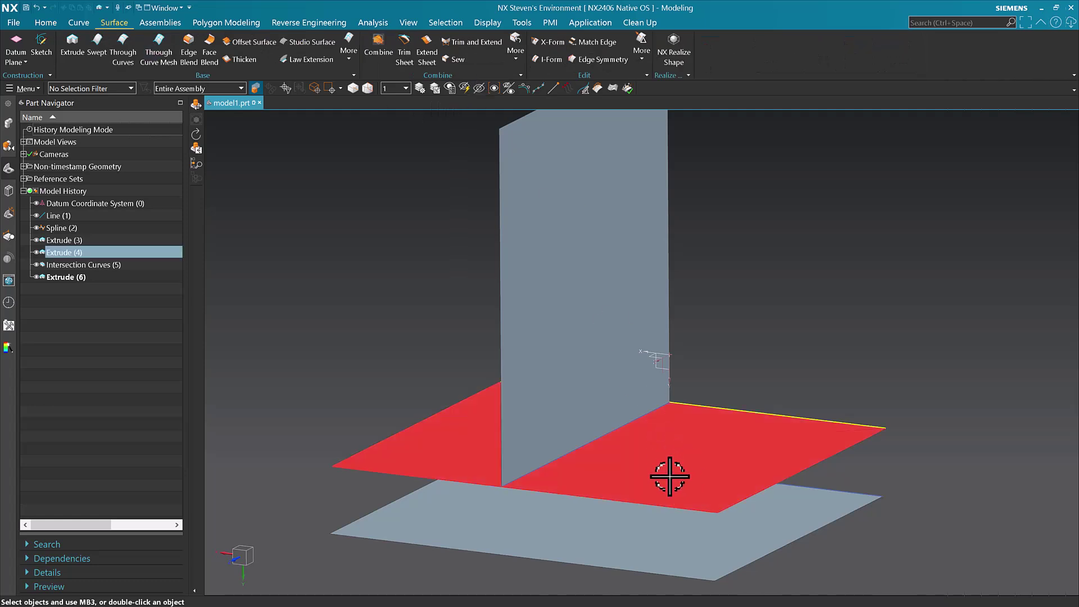
Make a corner with Trim and Extend: lower sheet as target, vertical sheet as tool.
click(483, 41)
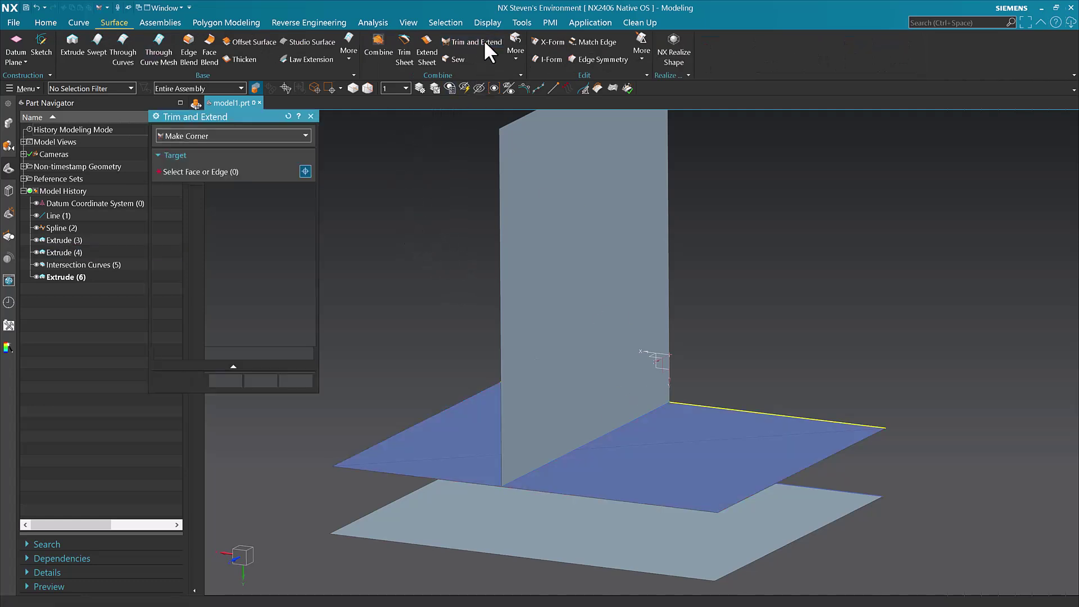
click(667, 464)
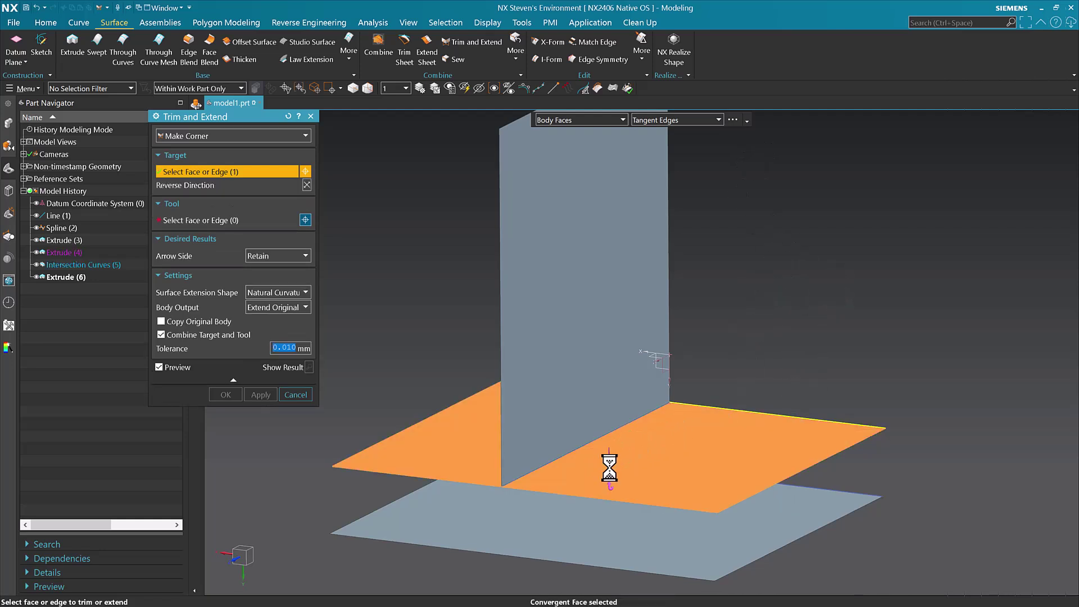
middle_click(756, 308)
click(604, 280)
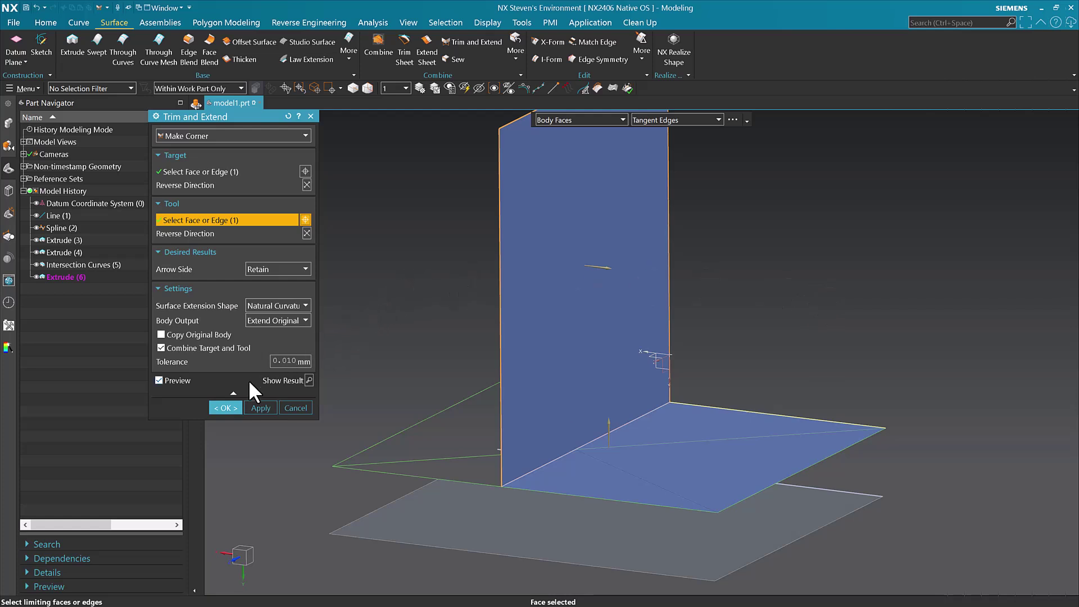
click(226, 405)
middle_drag(325, 349, 898, 411)
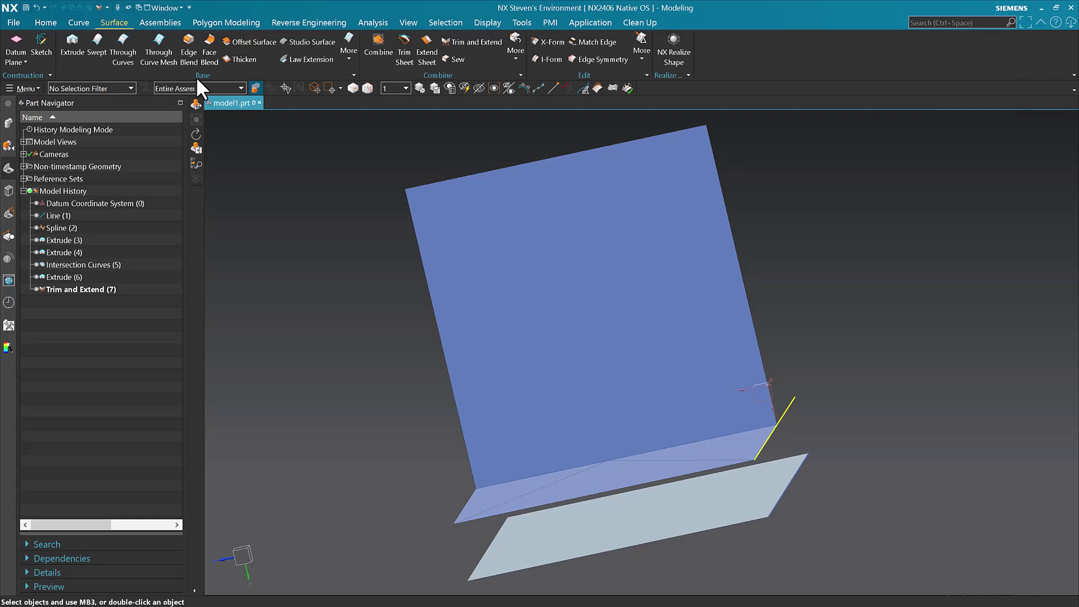
Round the corner edge between the sheets with a 42 mm Edge Blend.
click(189, 53)
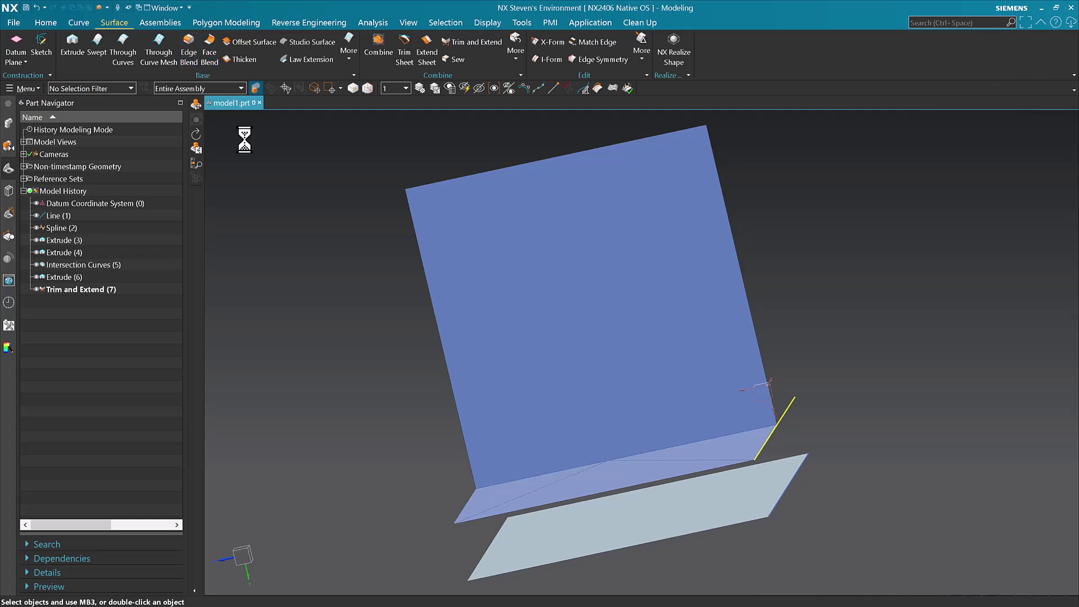
click(539, 475)
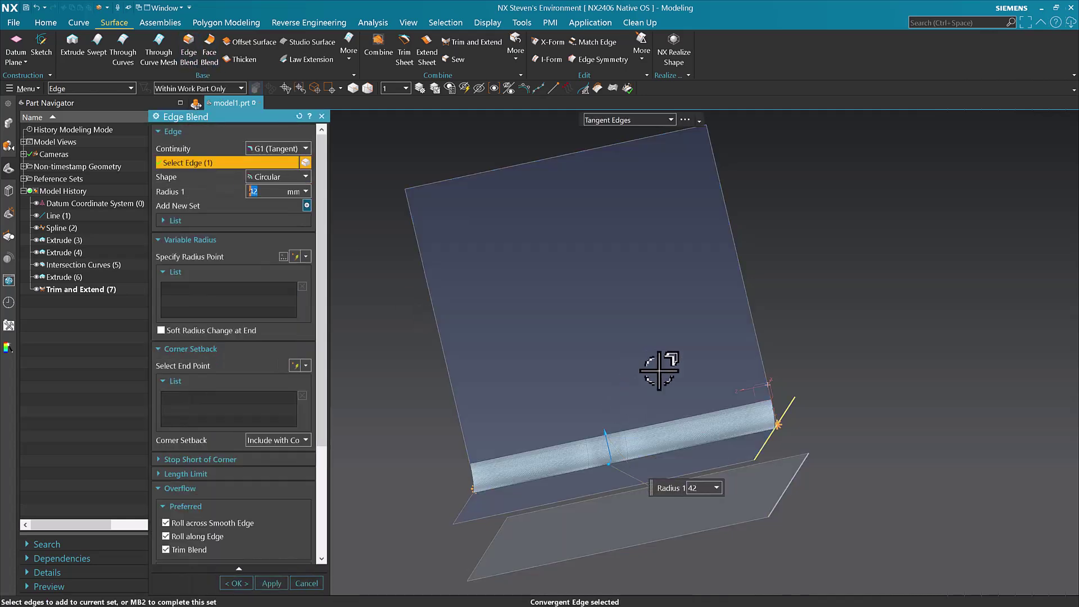
middle_click(864, 272)
middle_drag(864, 272, 844, 268)
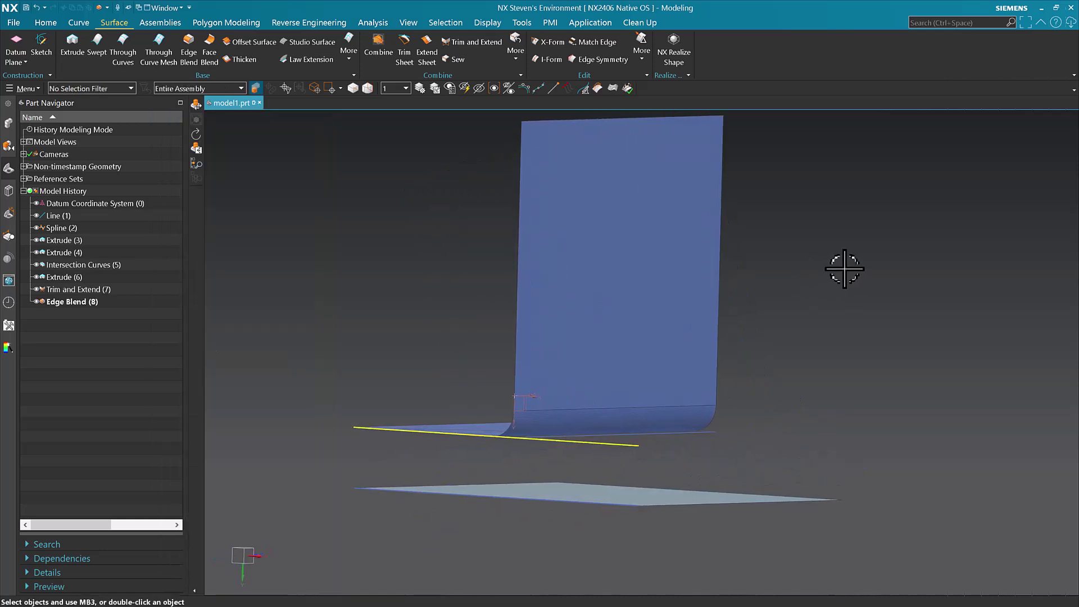
click(14, 23)
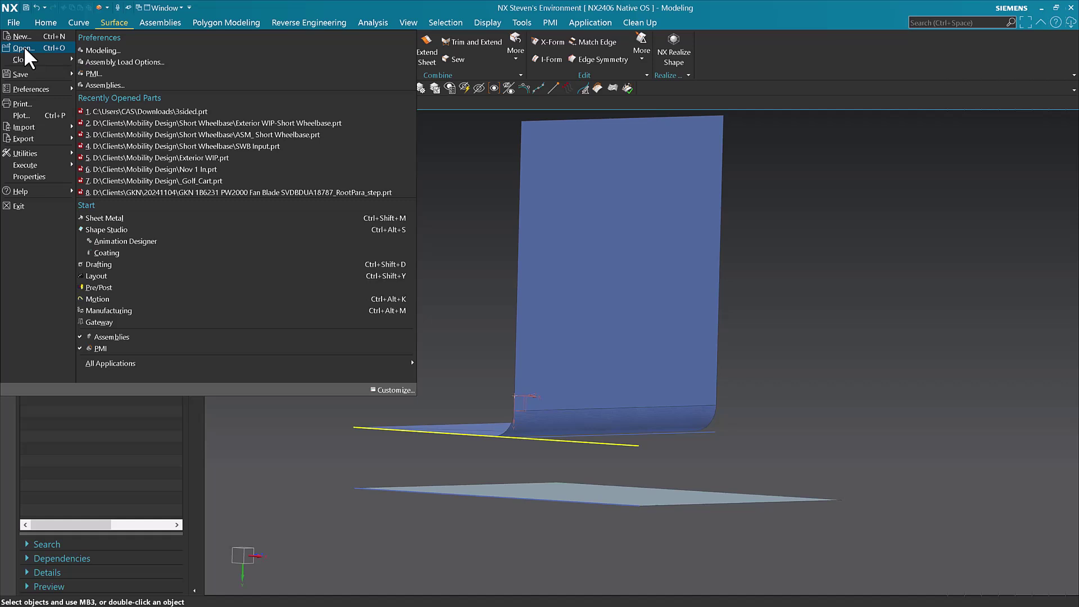
mouse_move(45, 138)
scroll(163, 404, down, 2)
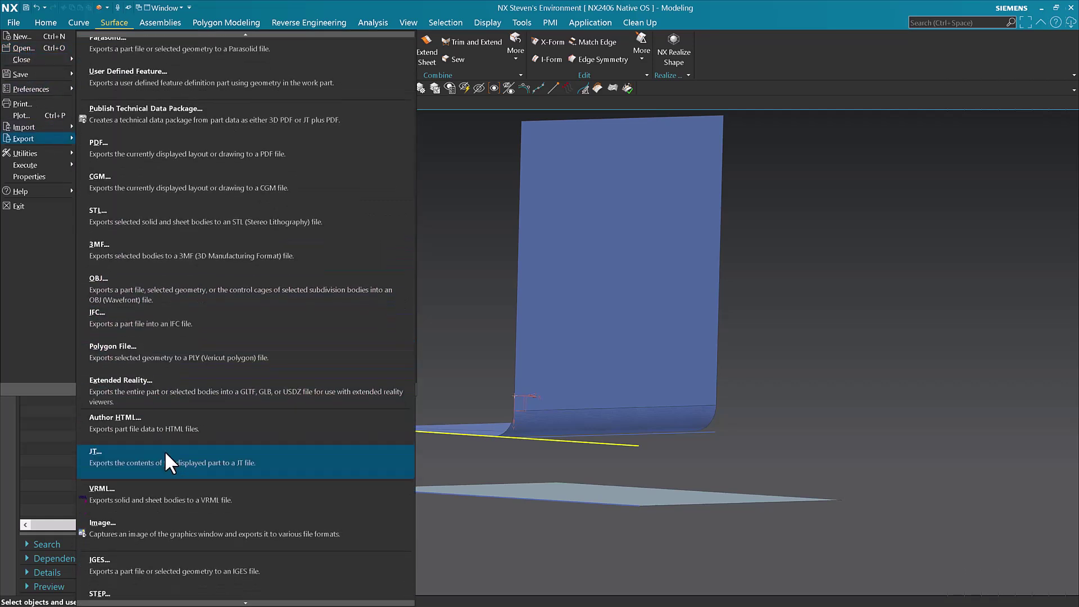
scroll(162, 472, down, 1)
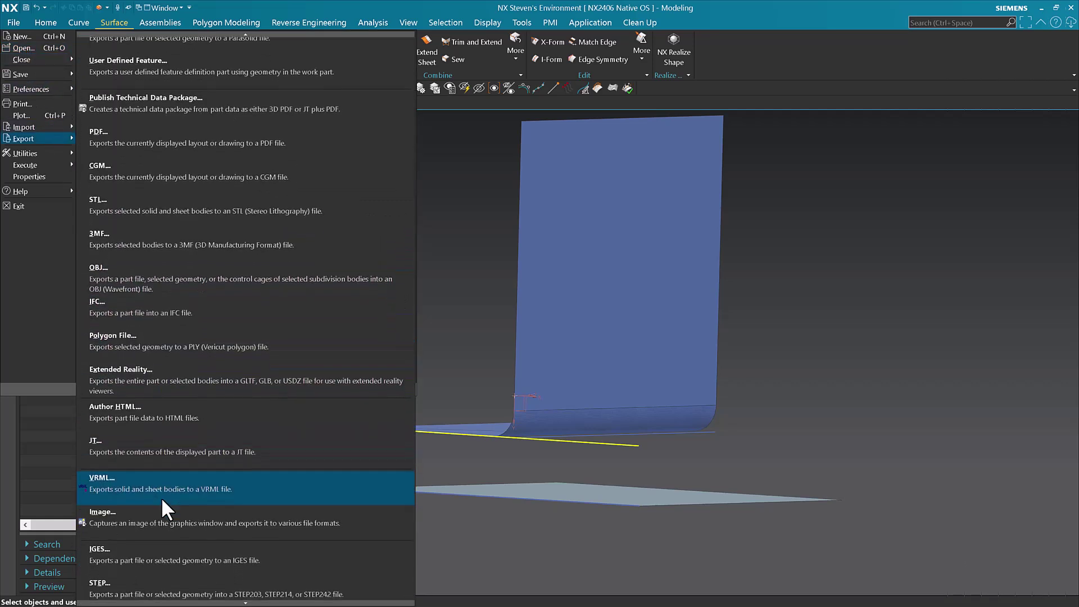
click(173, 572)
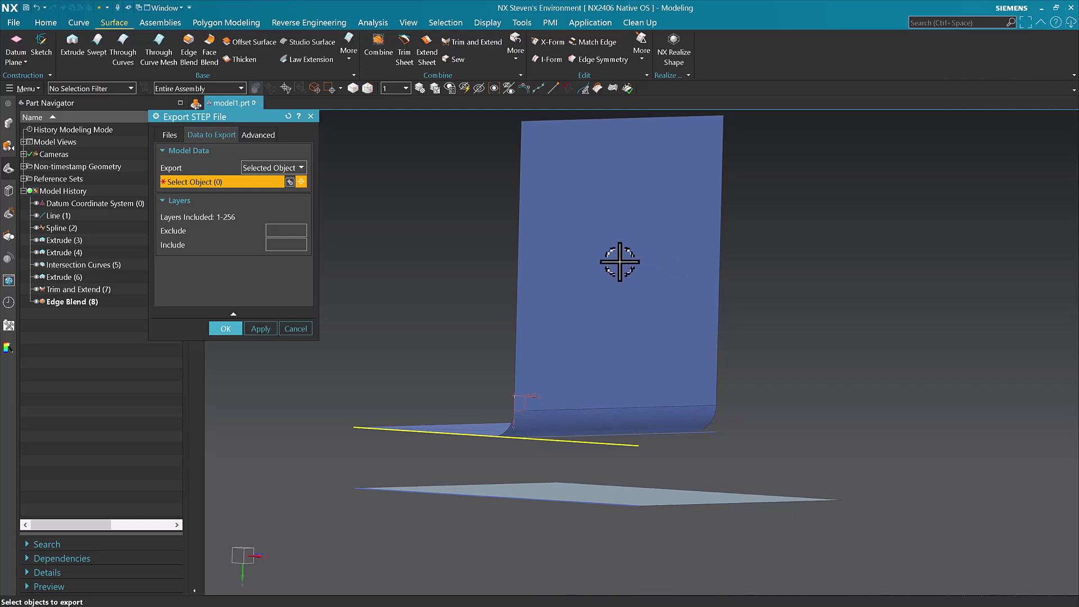
middle_drag(620, 261, 551, 373)
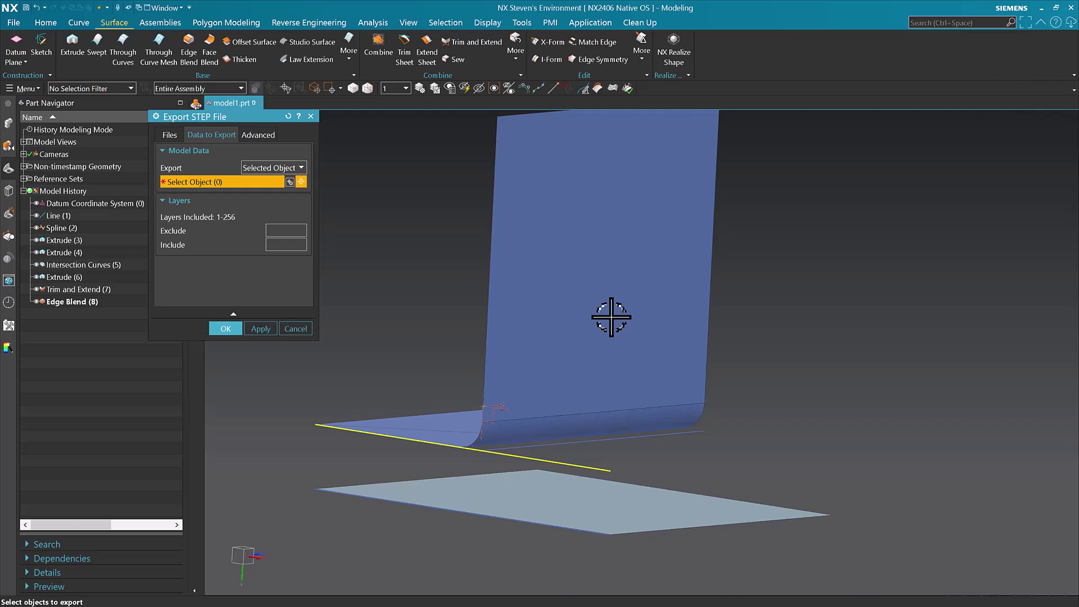
Cancel the STEP export and export the filleted sheet body as binary STL model1.stl.
key(Escape)
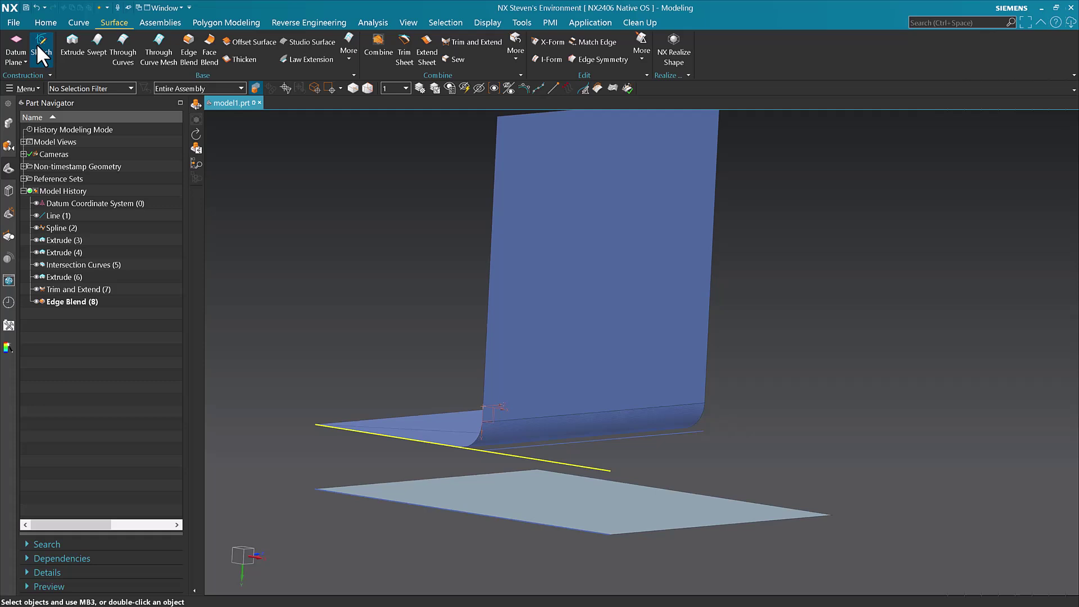
click(15, 23)
mouse_move(45, 136)
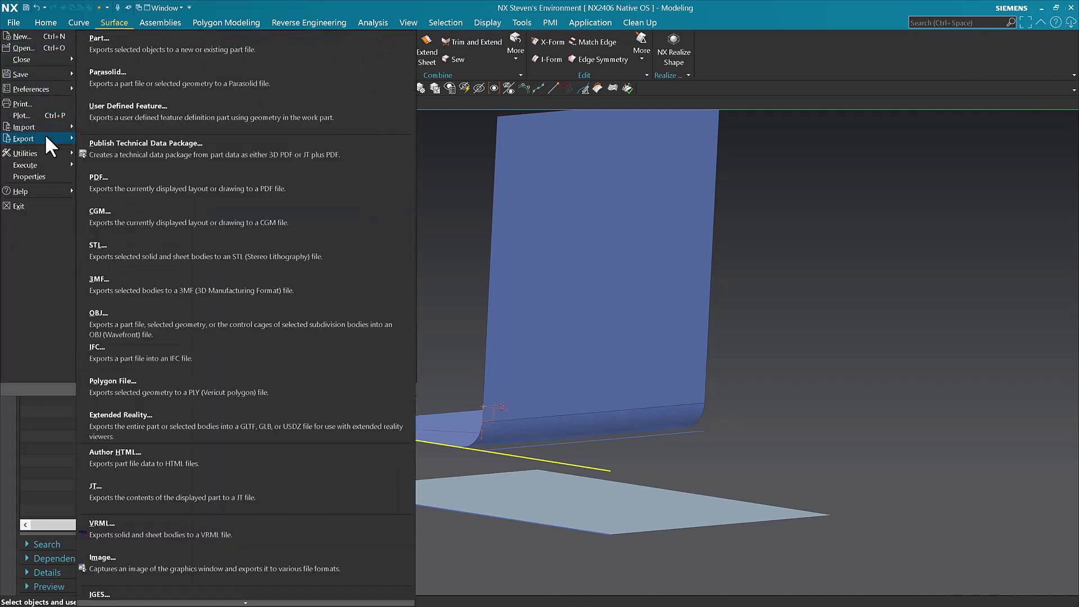
click(116, 245)
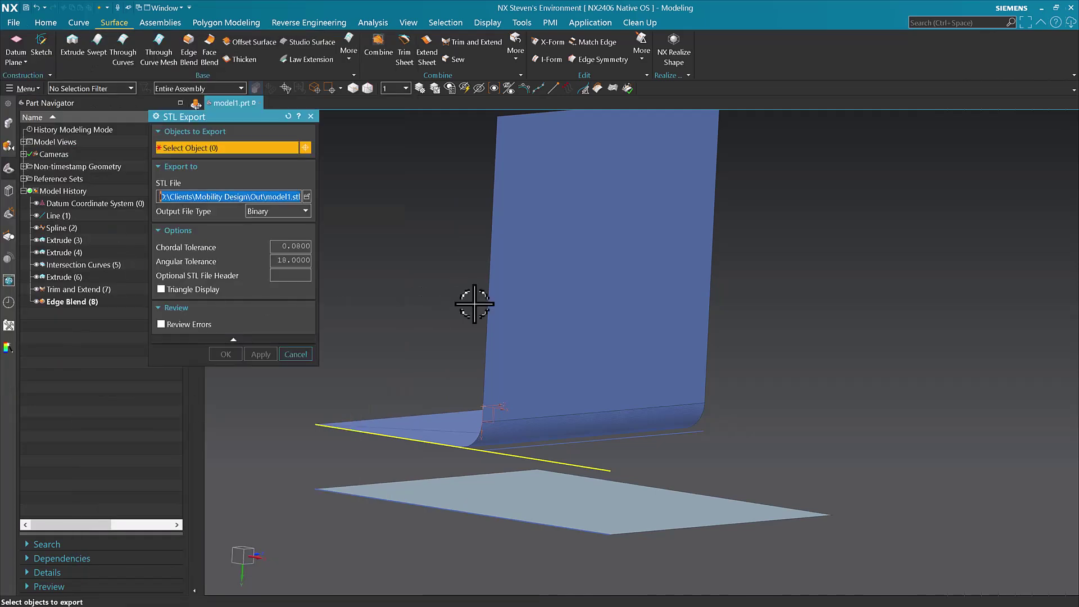
click(595, 314)
click(595, 315)
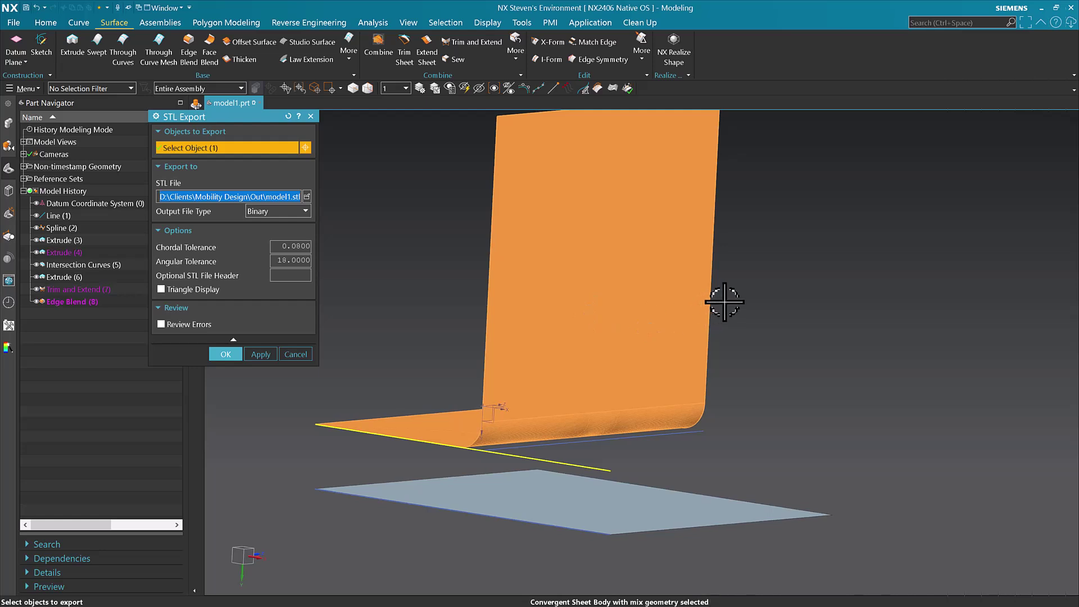
key(Return)
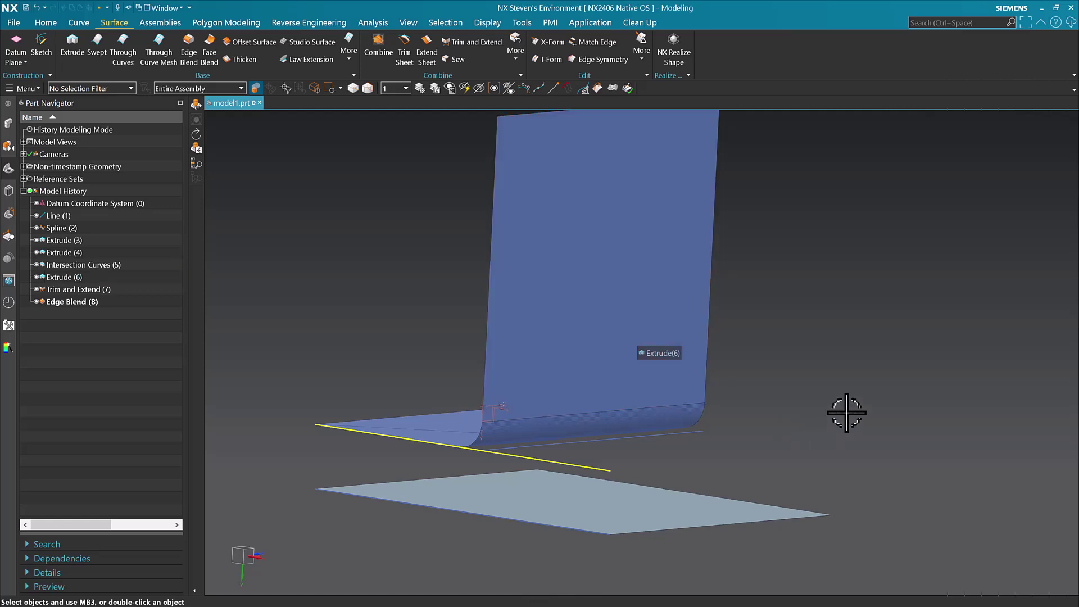
Edit Spline (2) into a single-segment, degree-2 curve with three poles.
double_click(583, 466)
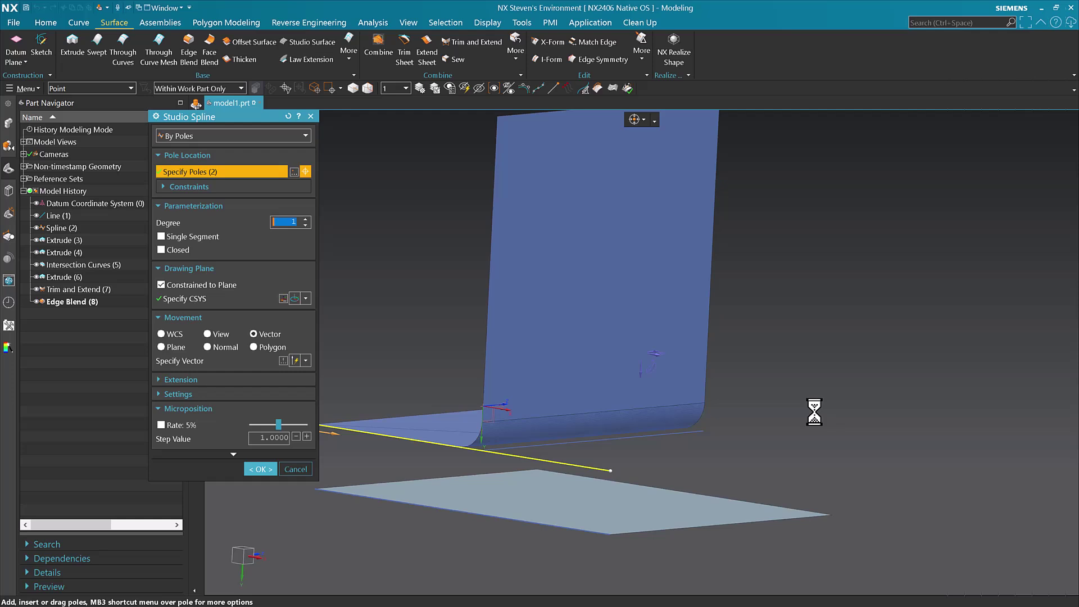
click(190, 233)
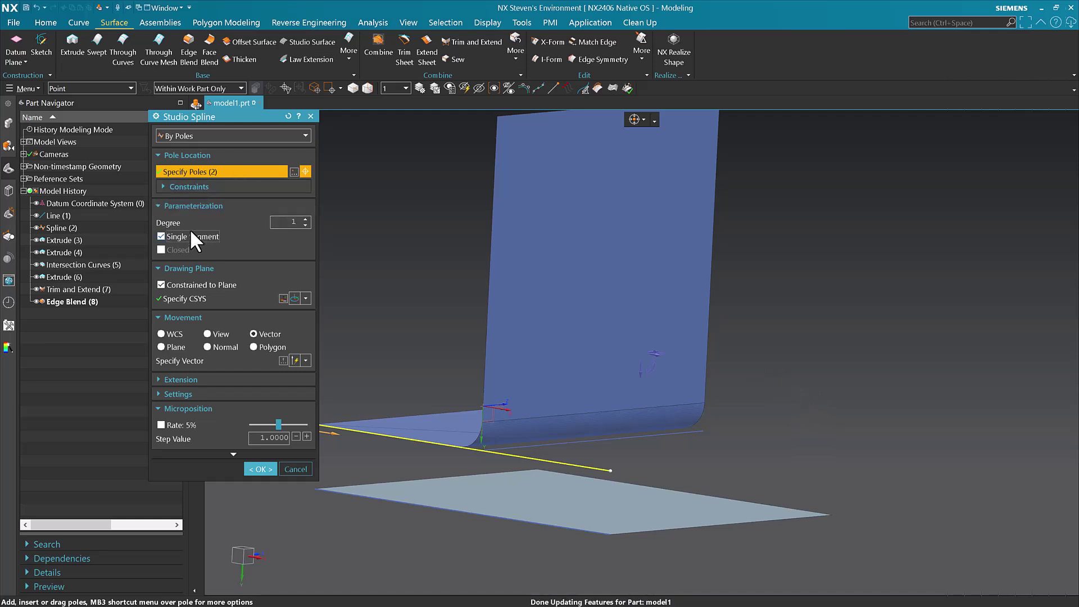
click(306, 220)
click(260, 468)
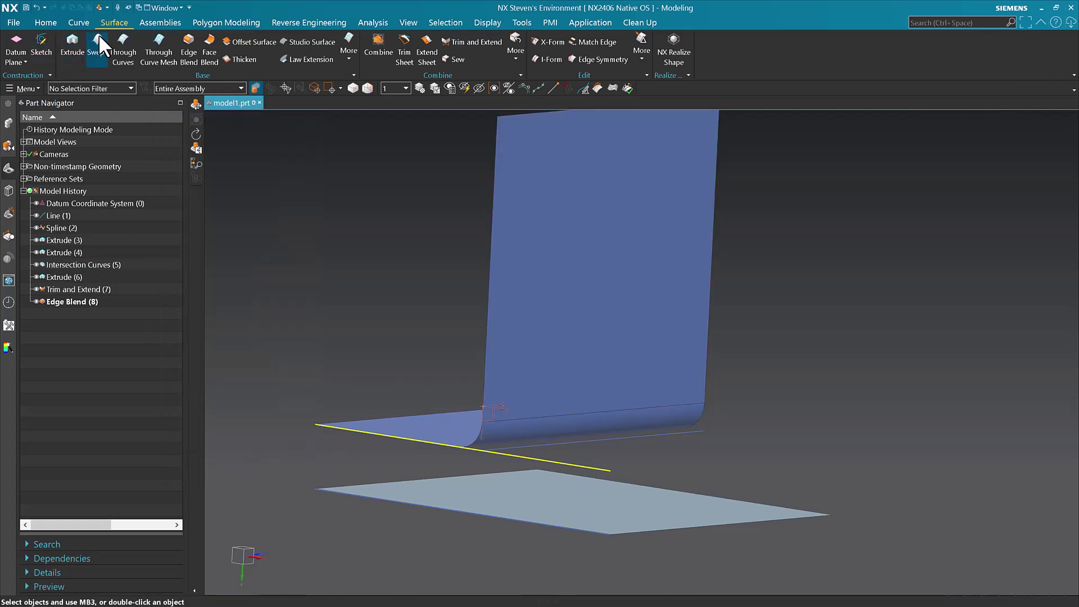
click(108, 7)
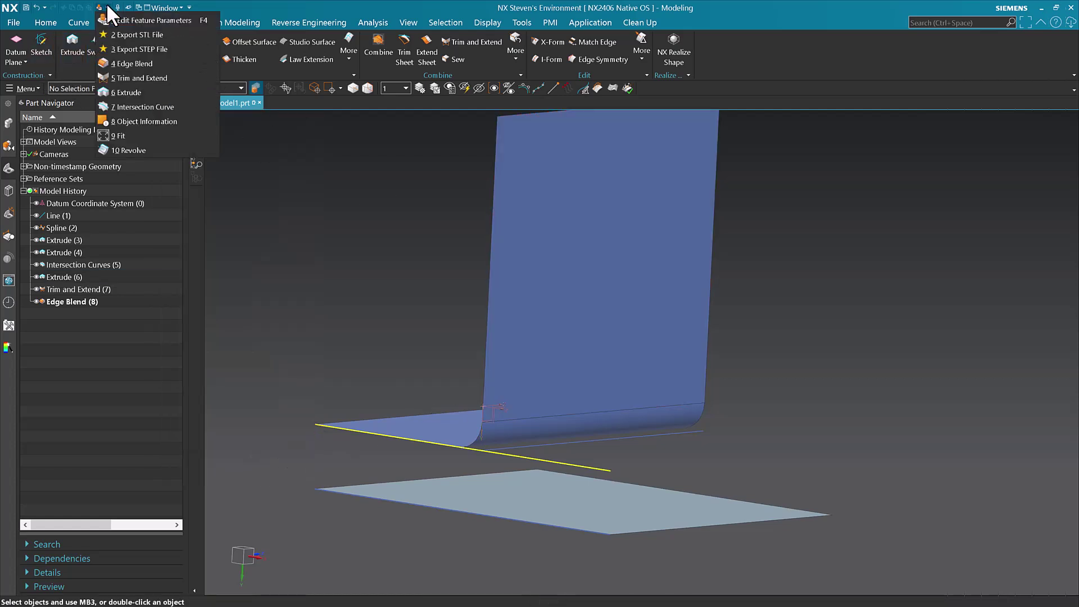
Start a STEP export of the blended sheet body, then cancel it without saving a file.
click(156, 47)
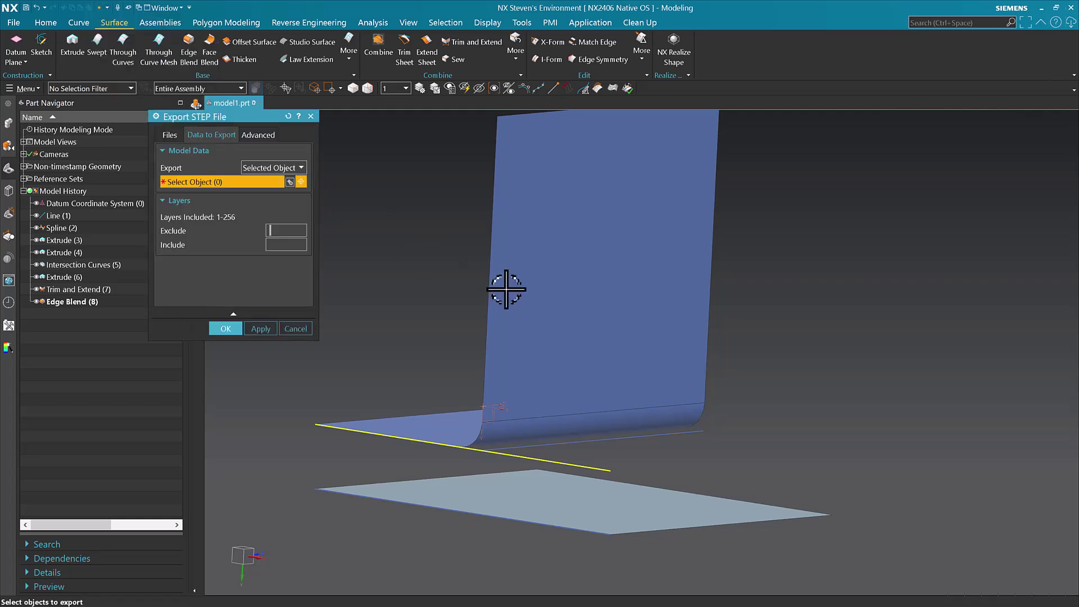
click(547, 306)
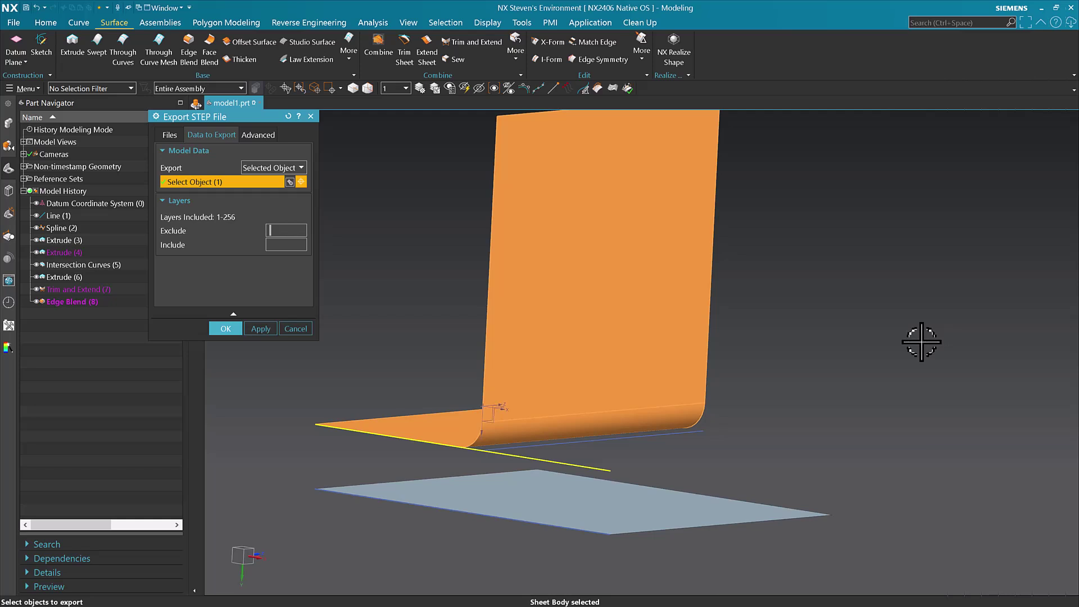
click(298, 330)
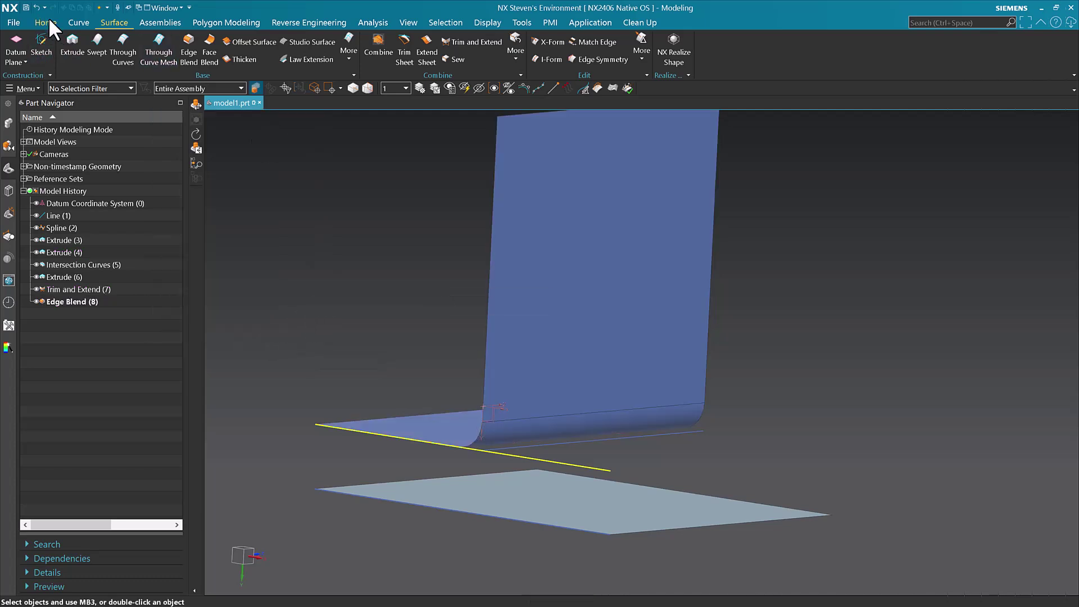
Back out of the Line command, then select Spline (2) in the widened feature history.
click(65, 22)
click(68, 49)
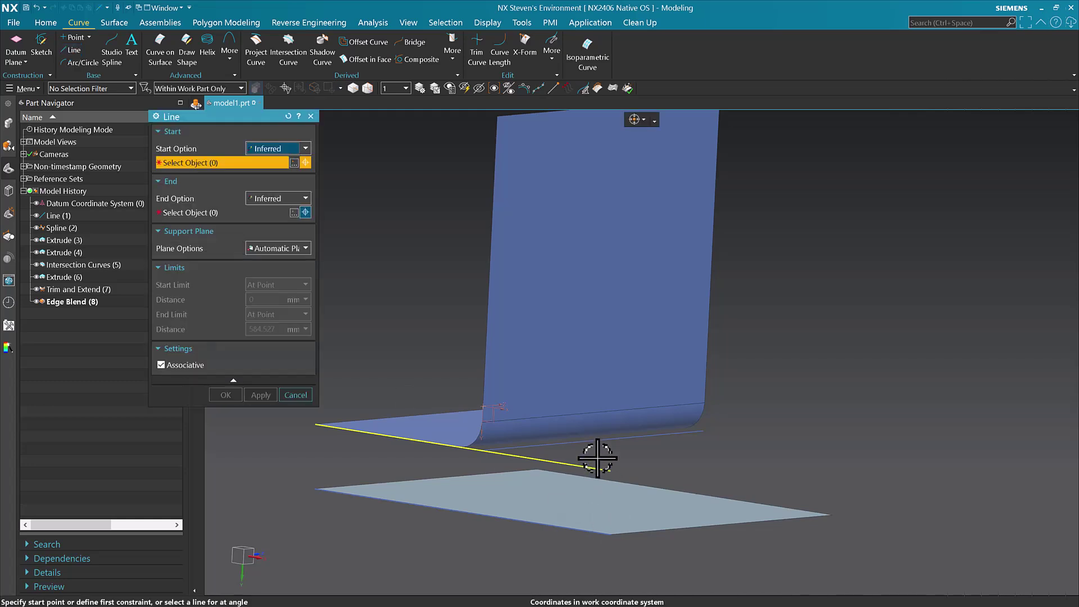
key(Escape)
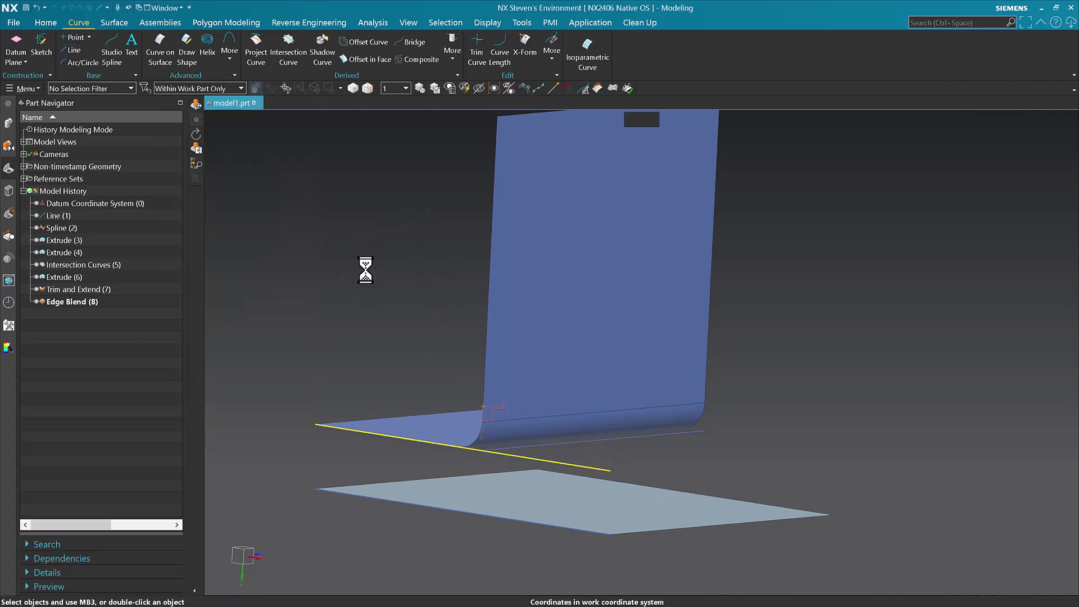
middle_drag(369, 276, 487, 265)
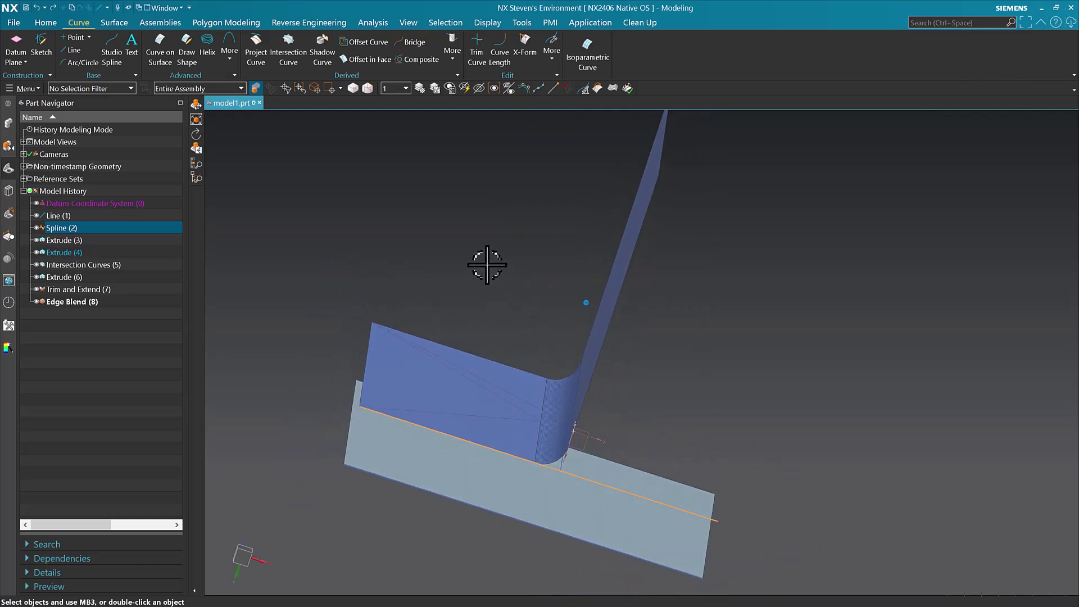
click(77, 51)
middle_drag(773, 408, 740, 450)
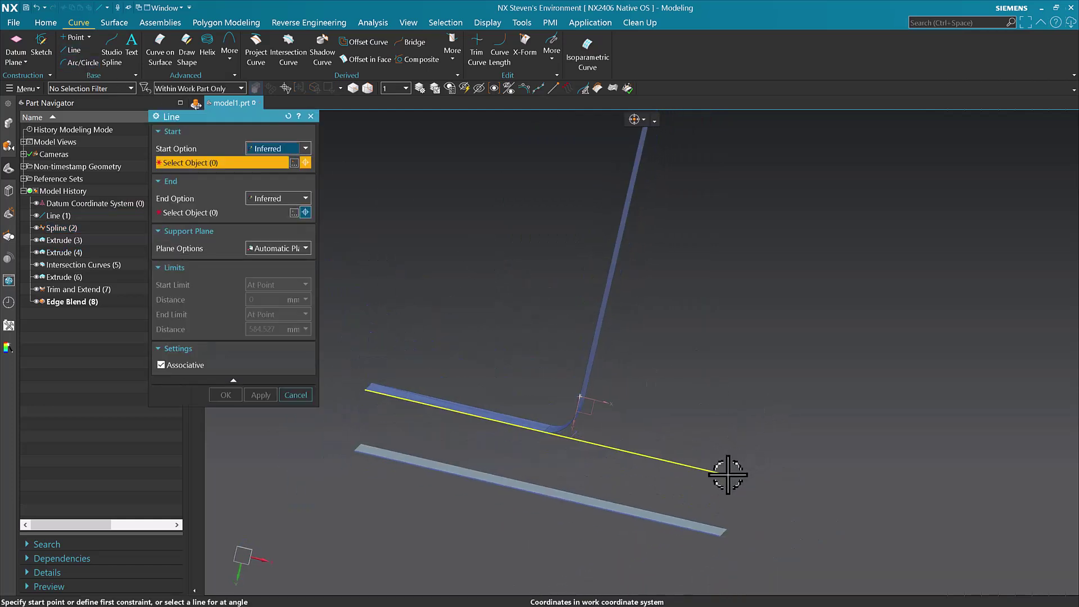
click(730, 476)
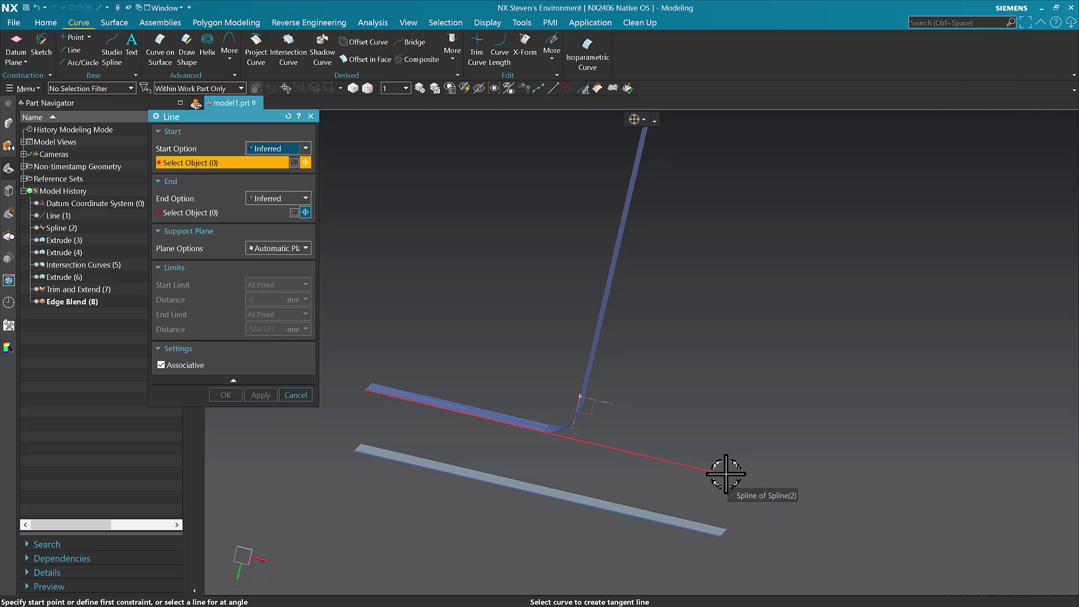
middle_click(724, 471)
click(121, 230)
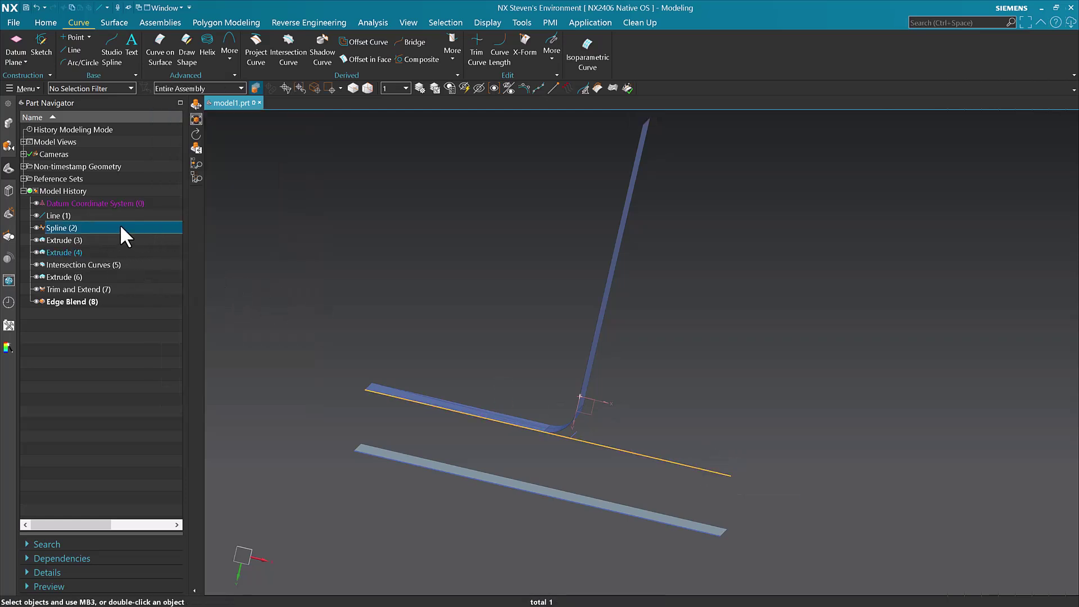
drag(184, 457, 276, 453)
Make Spline (2) current and draw Line (3) from the spline's start point to its end point.
double_click(205, 231)
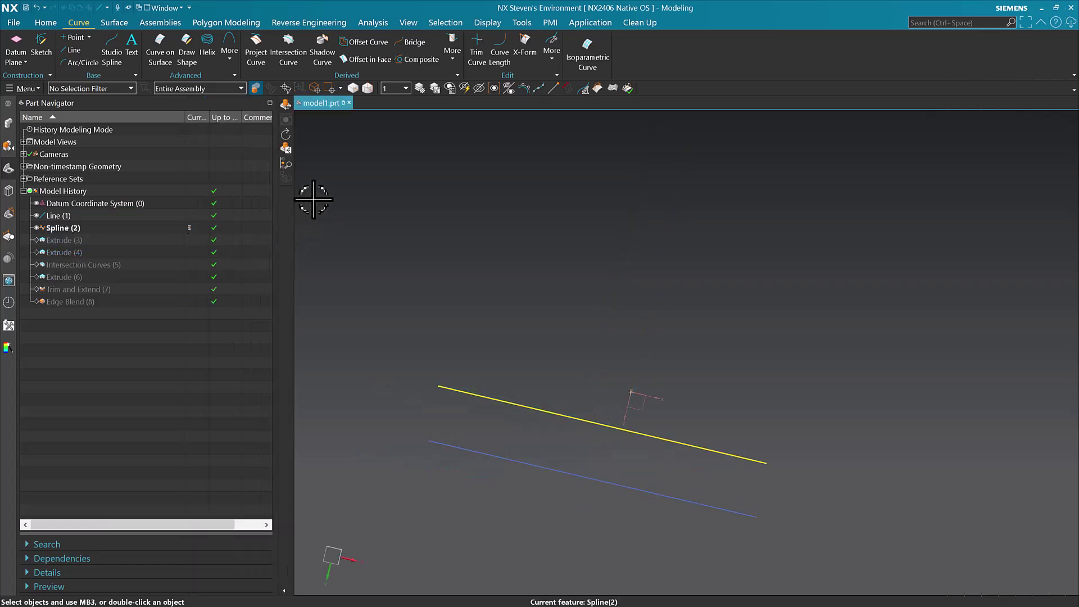
click(74, 50)
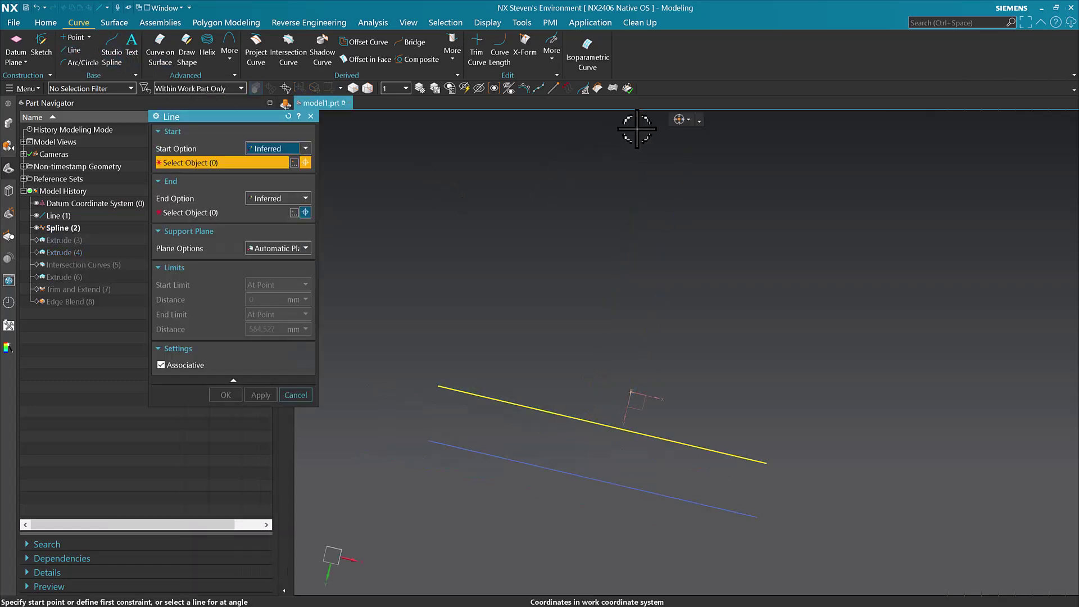
click(680, 119)
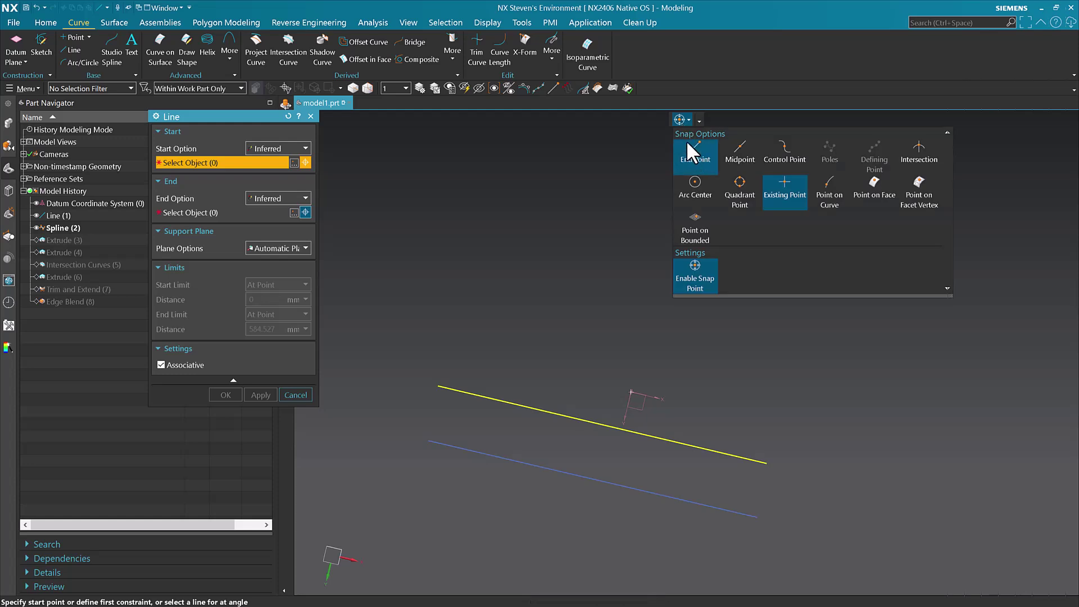
click(682, 117)
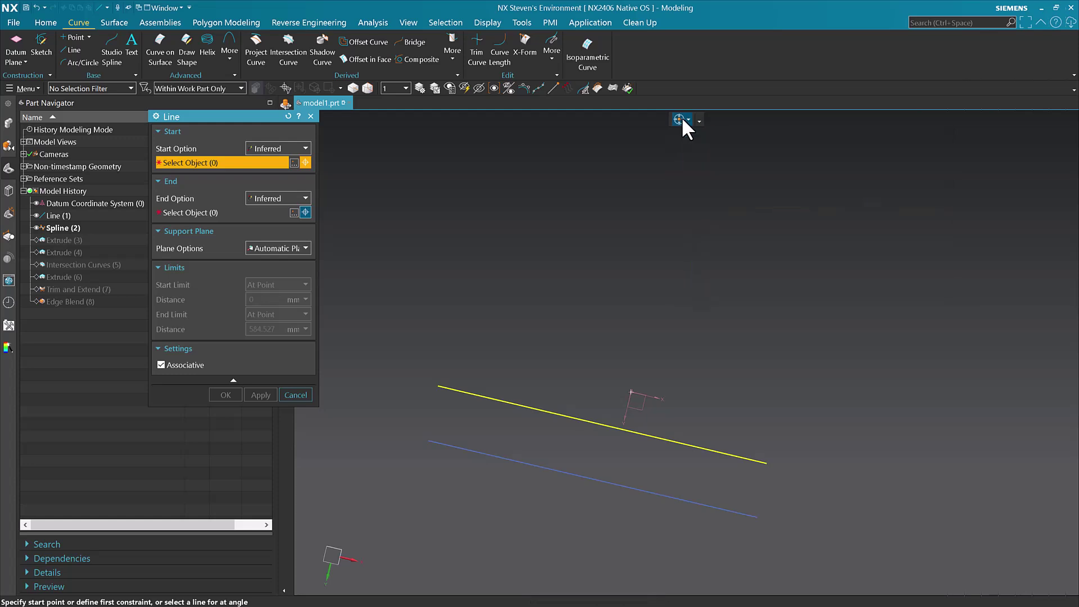
click(439, 387)
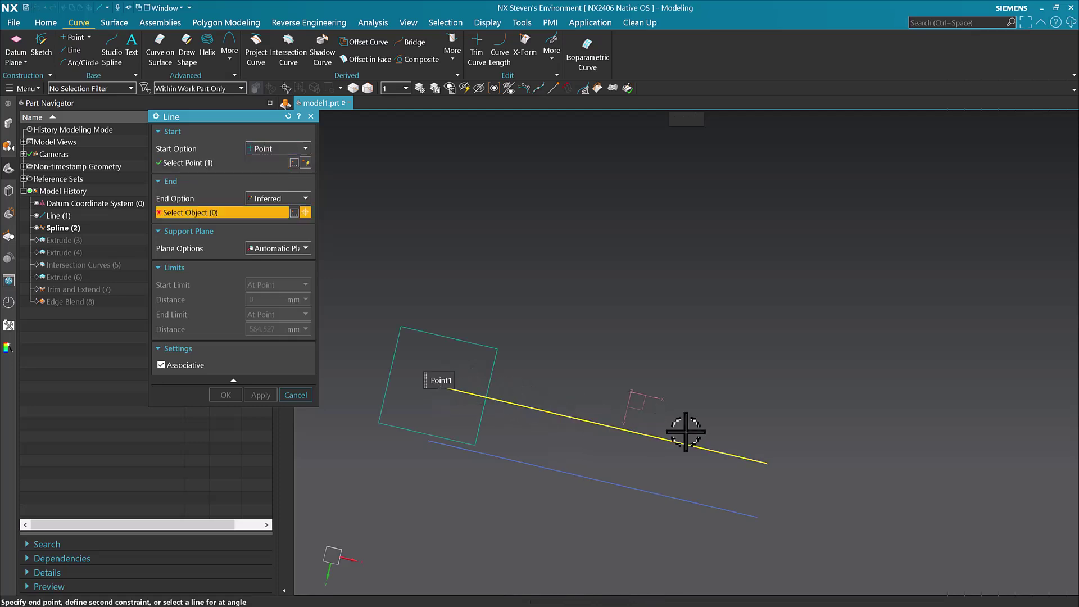
click(764, 461)
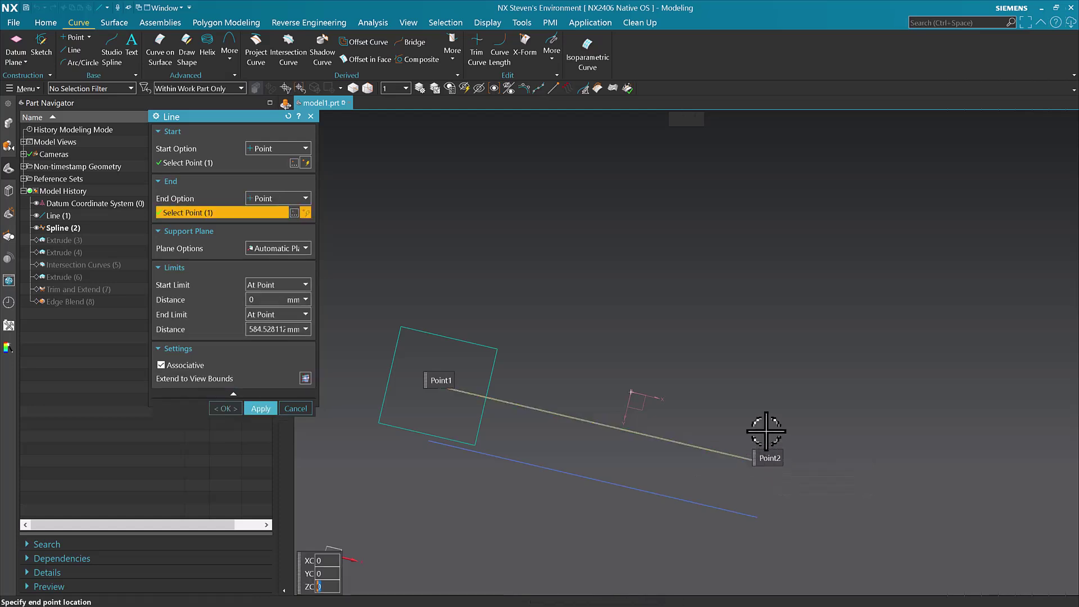
click(229, 406)
Replace Spline (2) with Line (3) so the downstream features rebuild on the line.
right_click(79, 228)
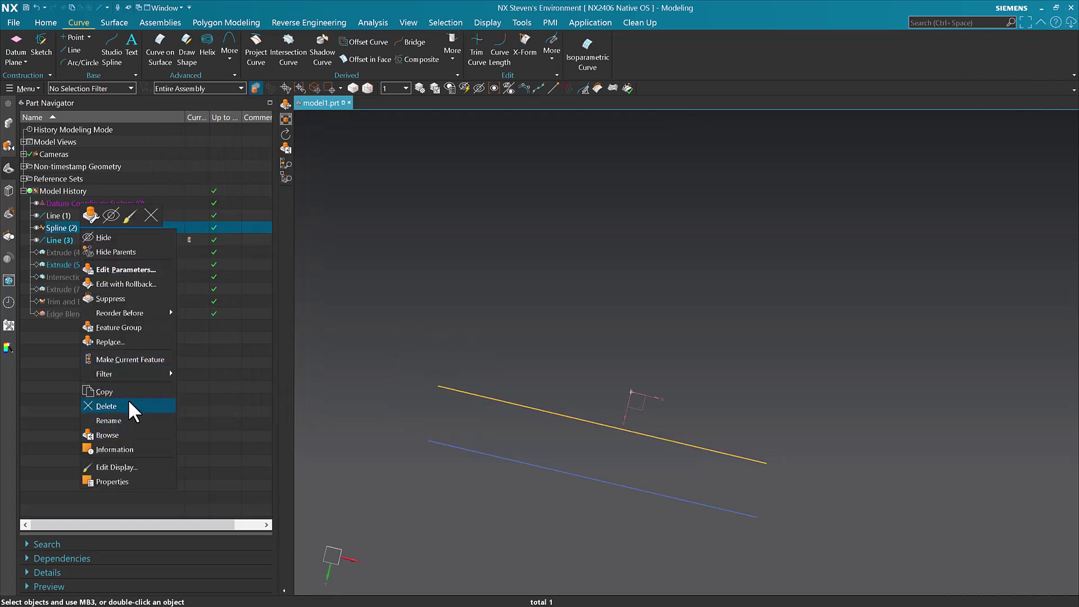
click(131, 340)
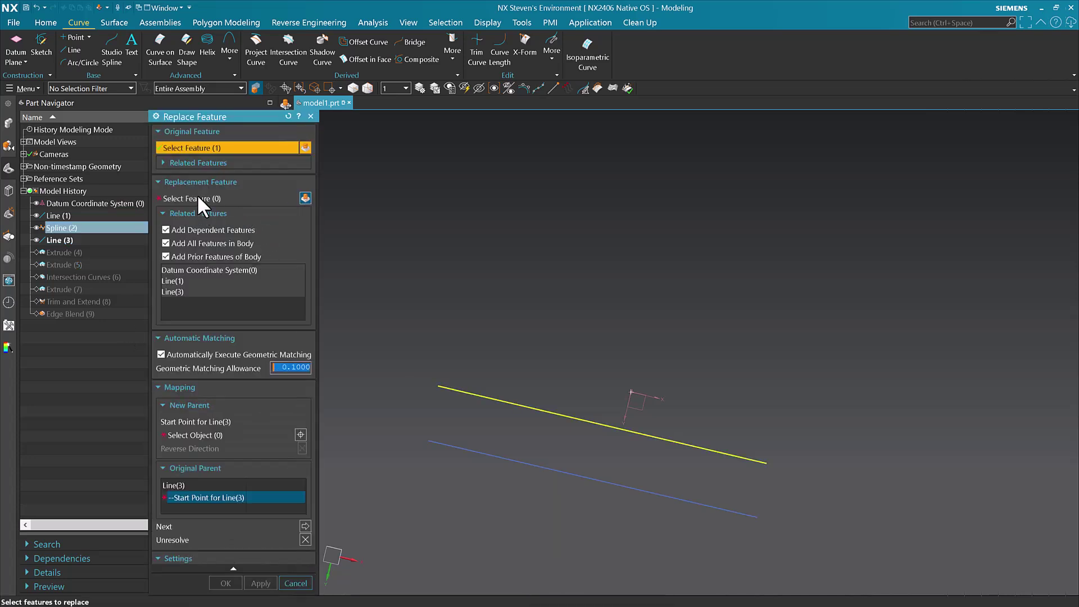
click(56, 237)
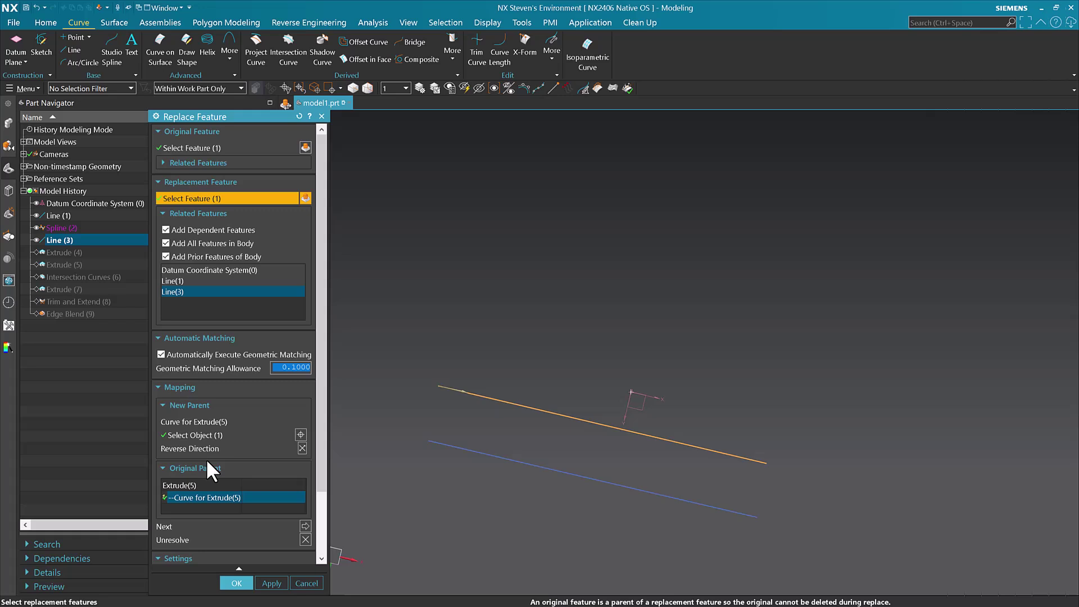
scroll(205, 459, down, 3)
click(193, 510)
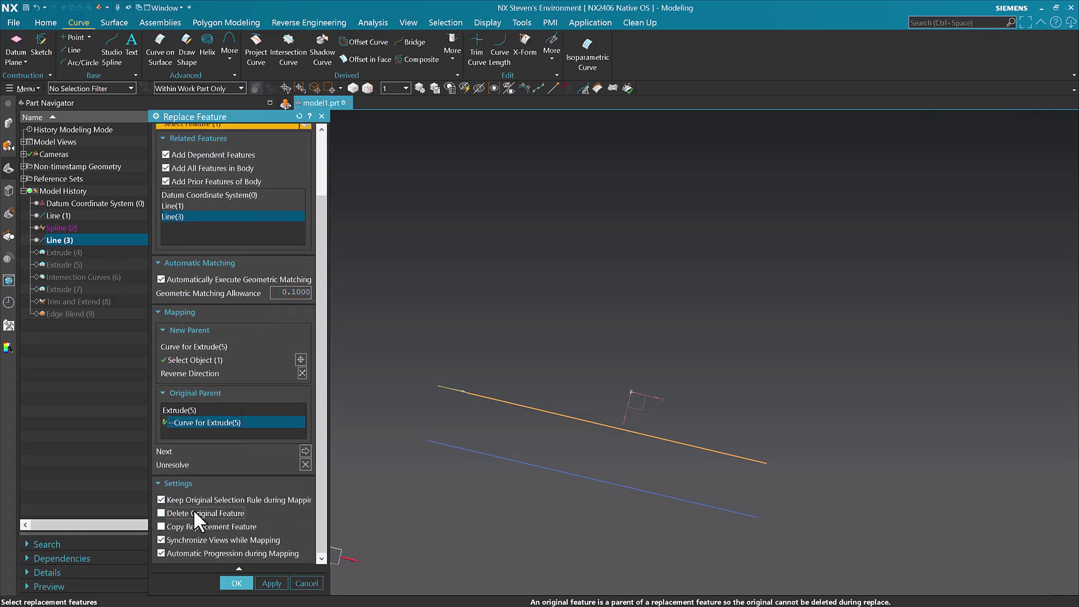
click(236, 583)
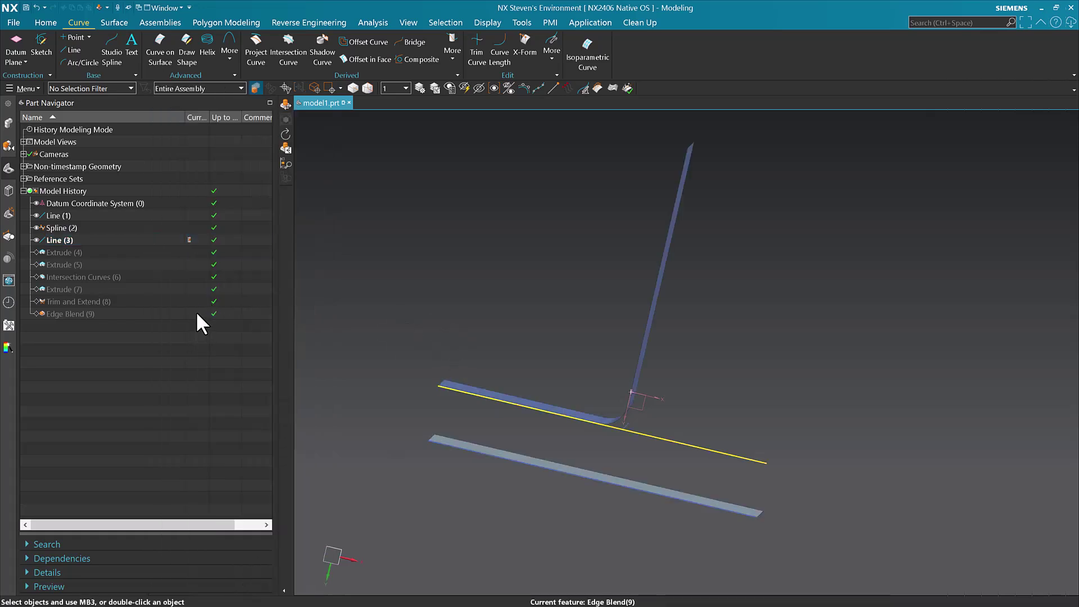
key(ctrl+alt+r)
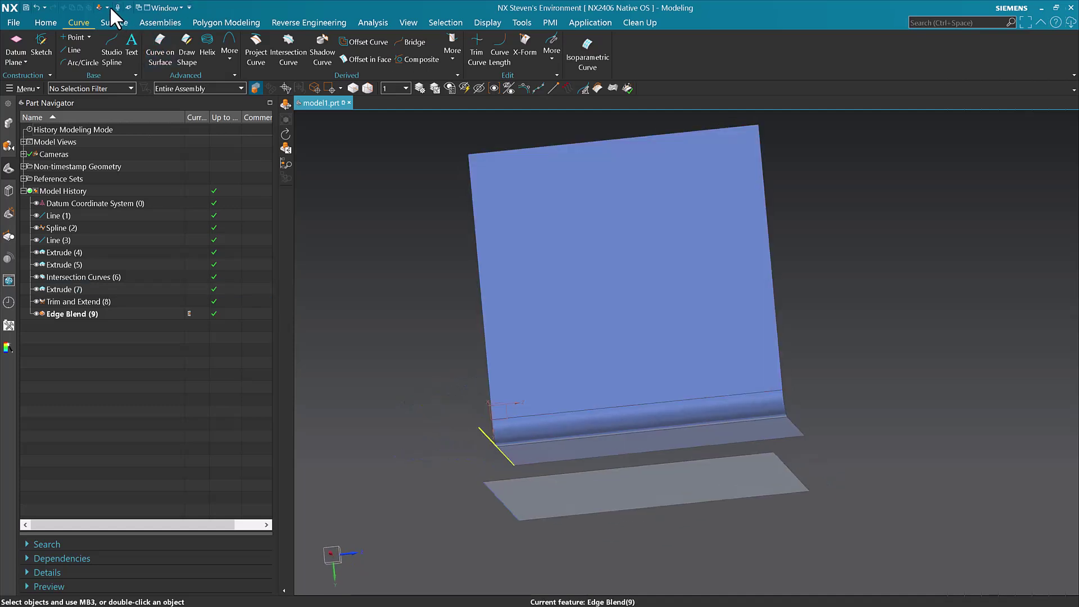
Reopen and cancel the STEP export, then select Edge Blend (9) to inspect the fillet.
click(108, 7)
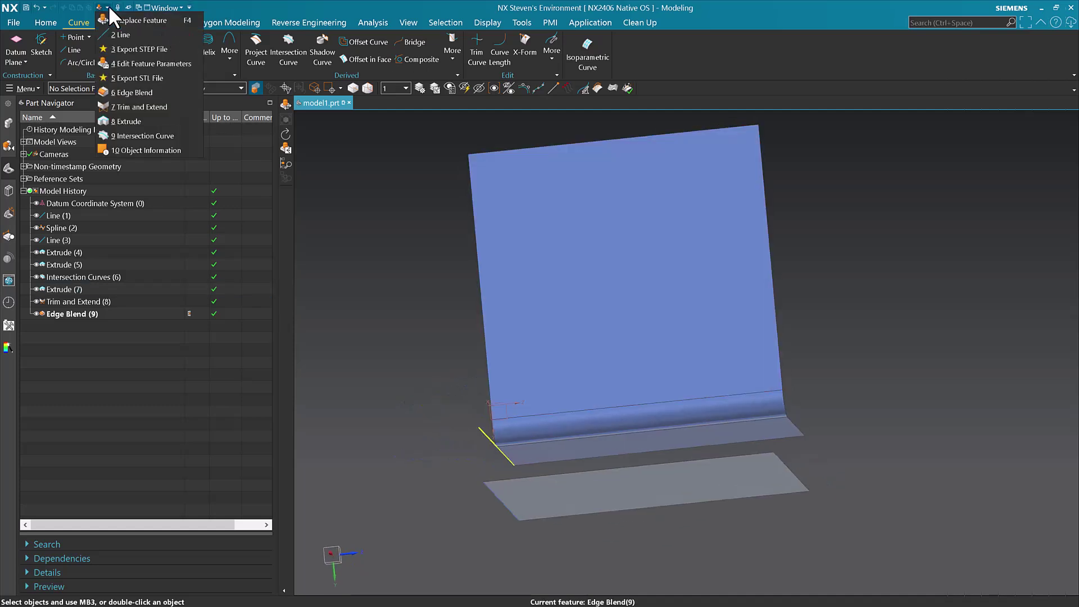
click(159, 48)
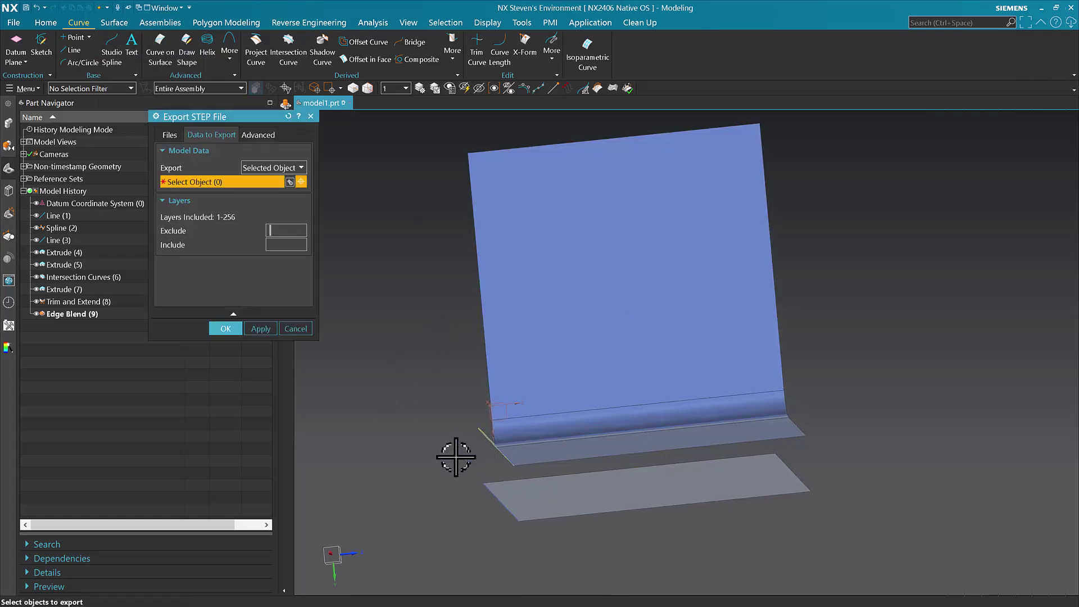
key(Escape)
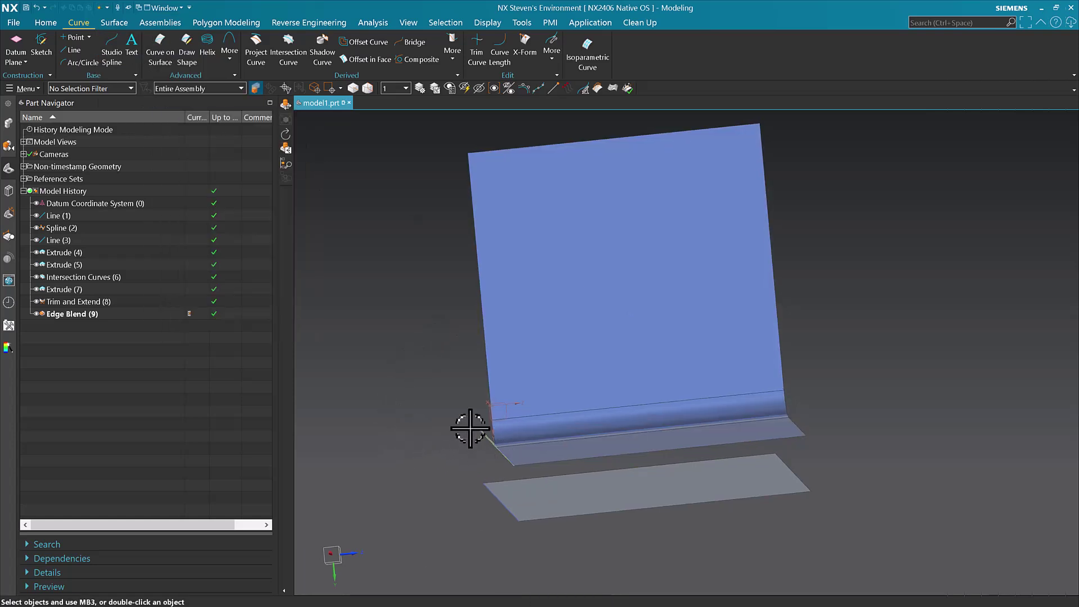
click(470, 428)
middle_drag(472, 428, 497, 427)
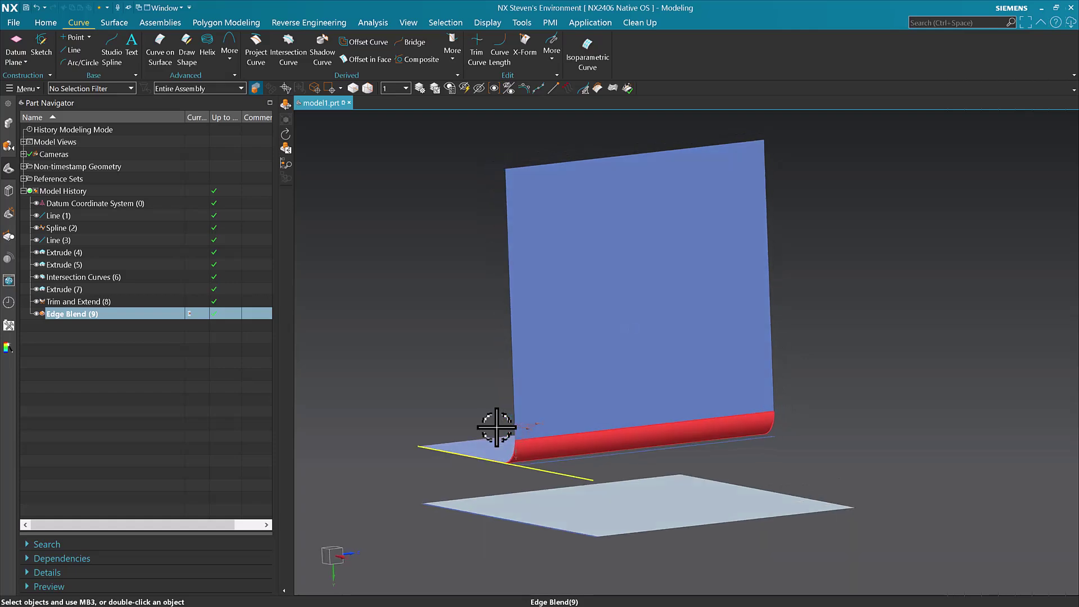